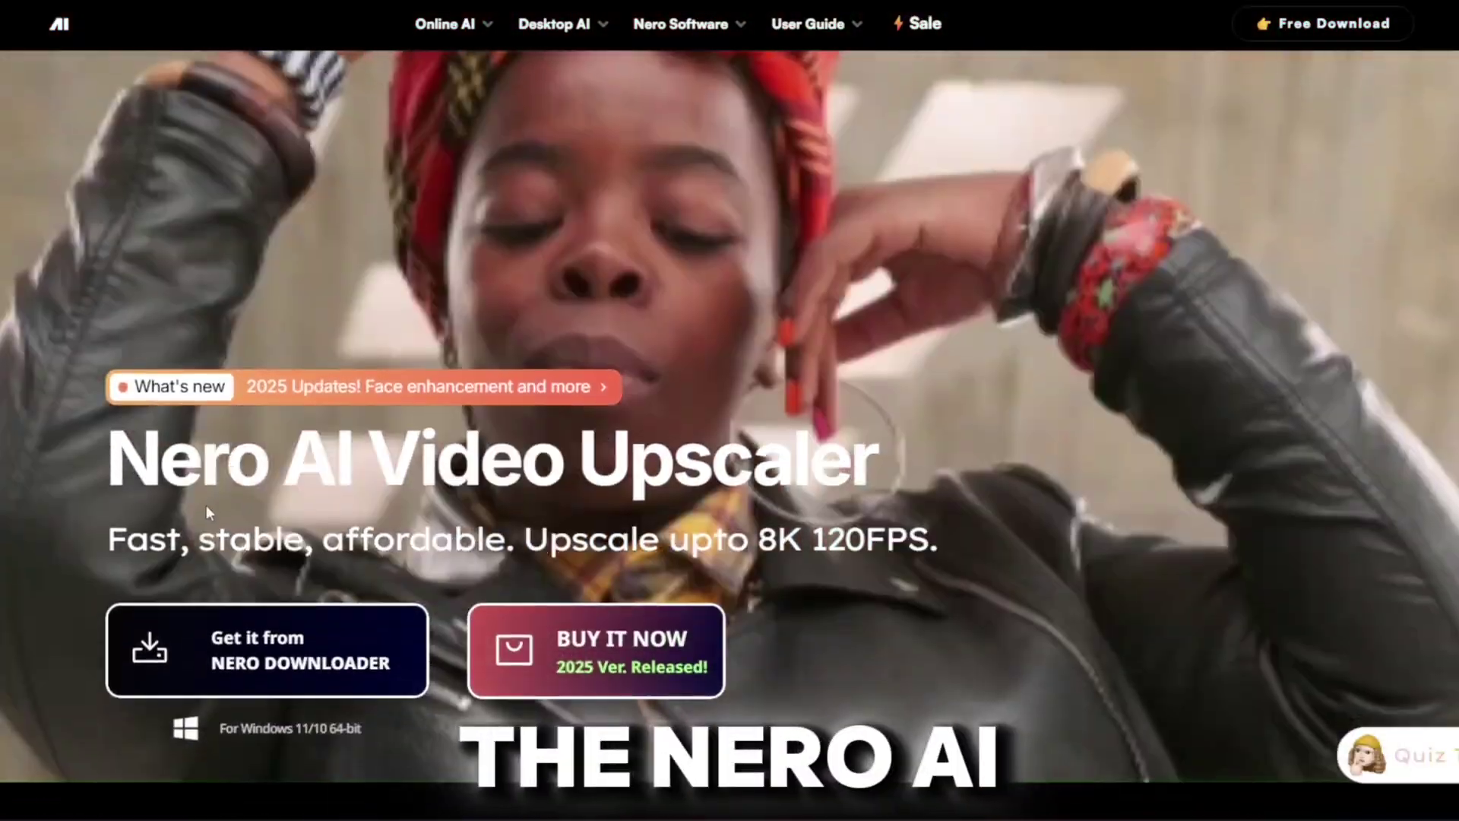
scroll(291, 487, down, 1)
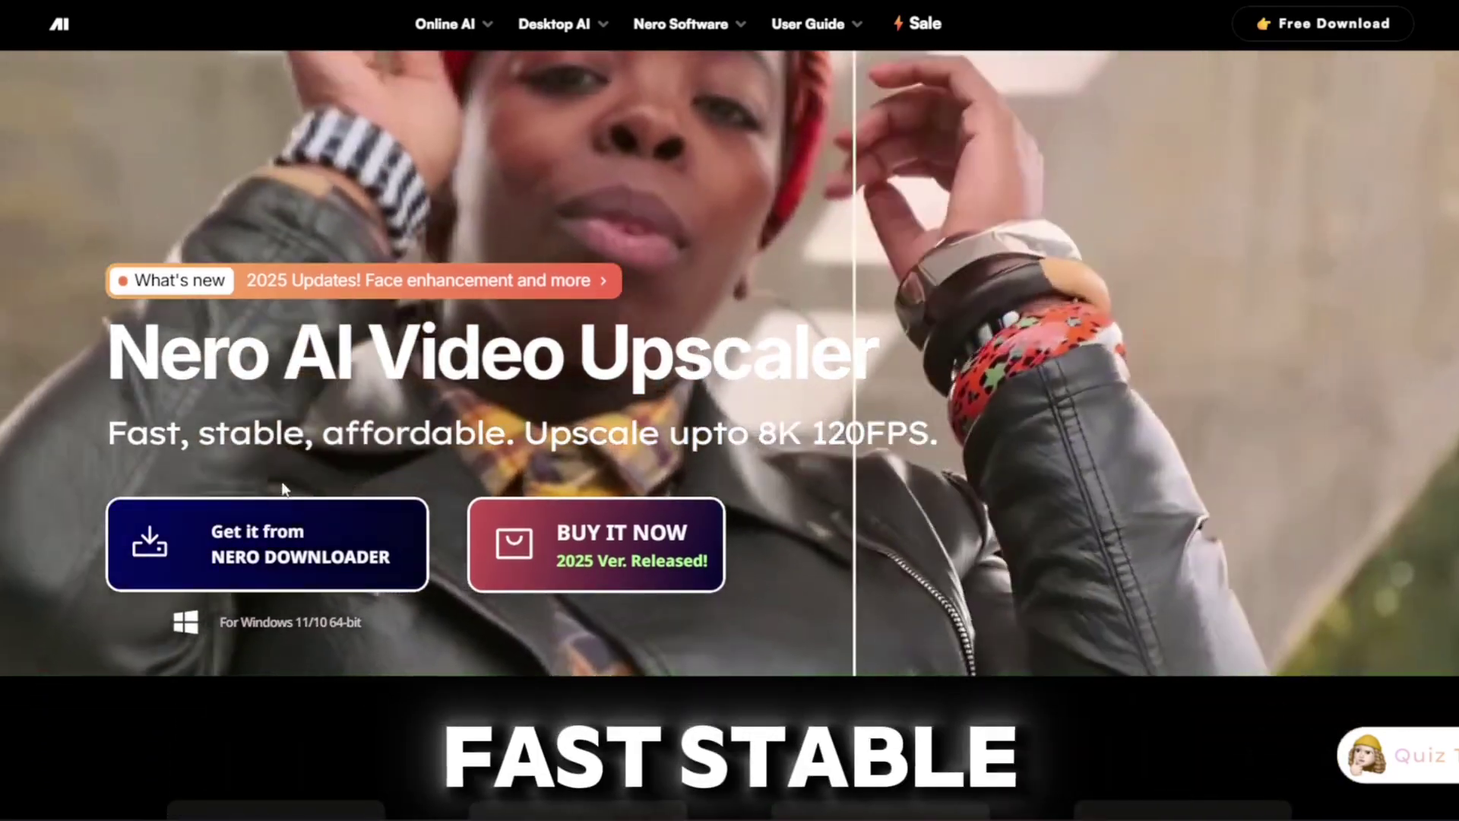
scroll(649, 363, down, 2)
scroll(649, 363, down, 2)
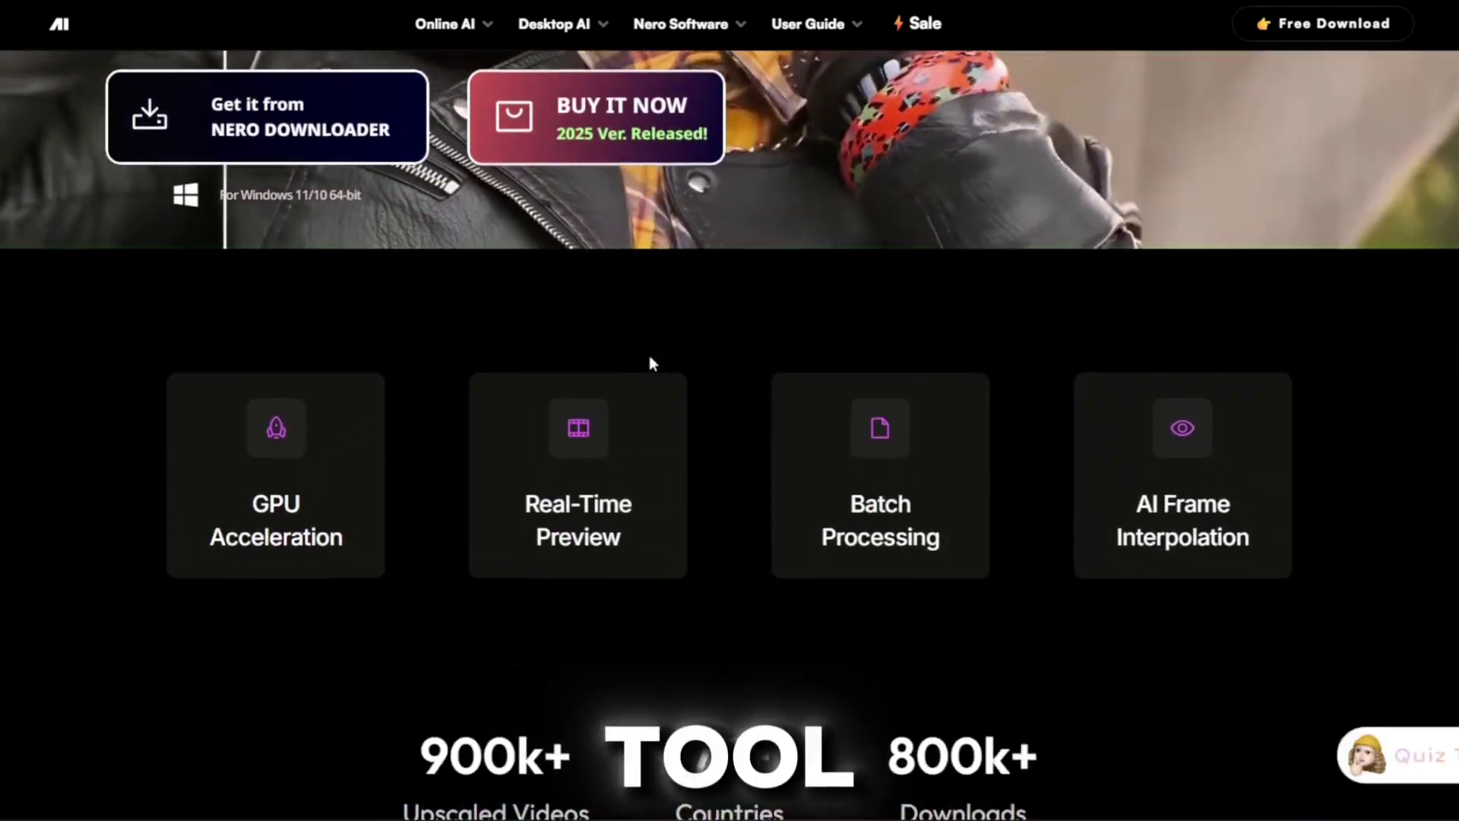
scroll(649, 363, down, 3)
scroll(698, 379, down, 3)
scroll(685, 382, down, 2)
scroll(677, 380, down, 1)
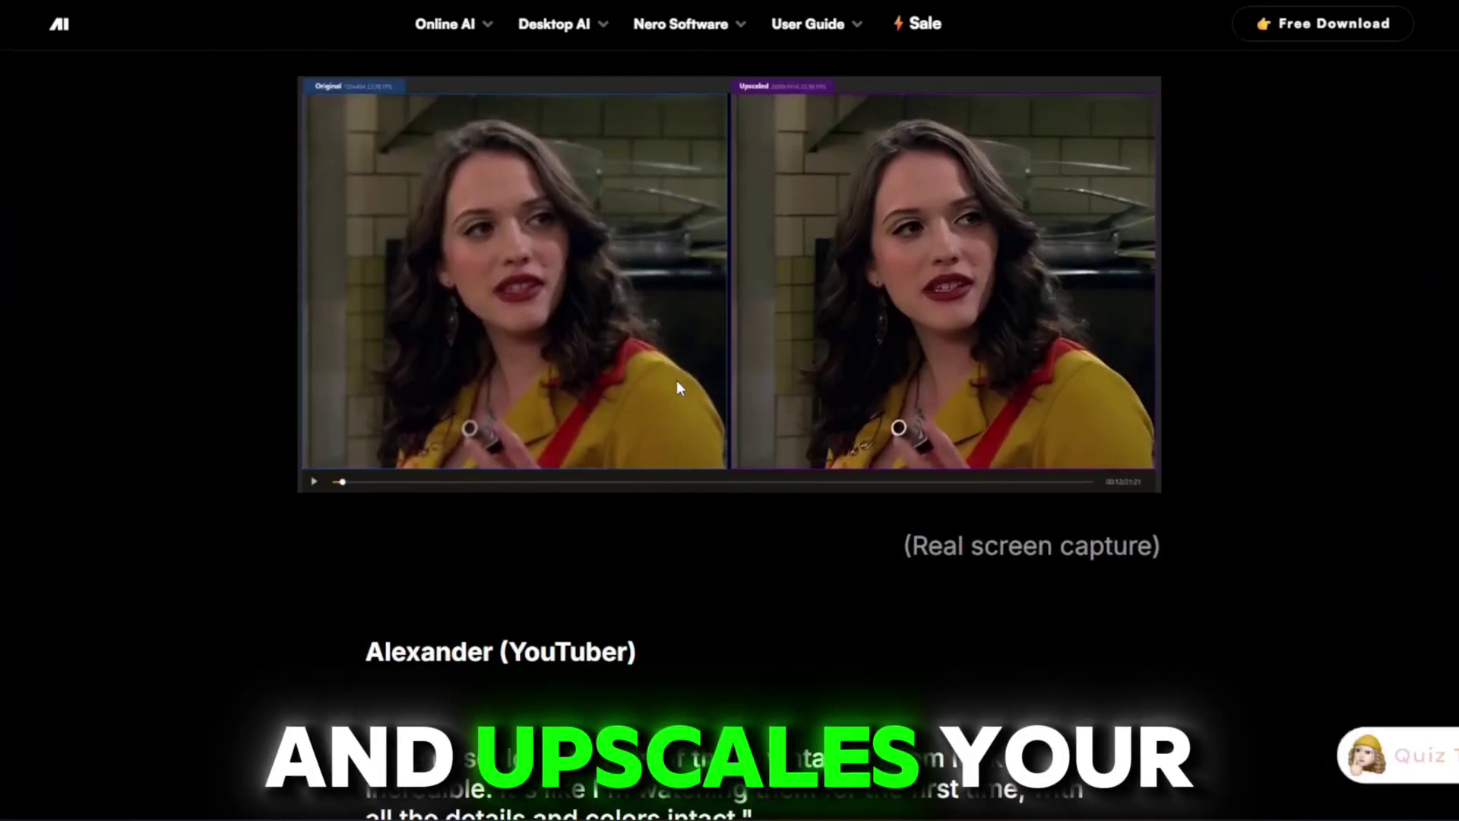
scroll(676, 380, up, 1)
scroll(676, 380, down, 2)
scroll(672, 392, down, 1)
scroll(669, 383, down, 2)
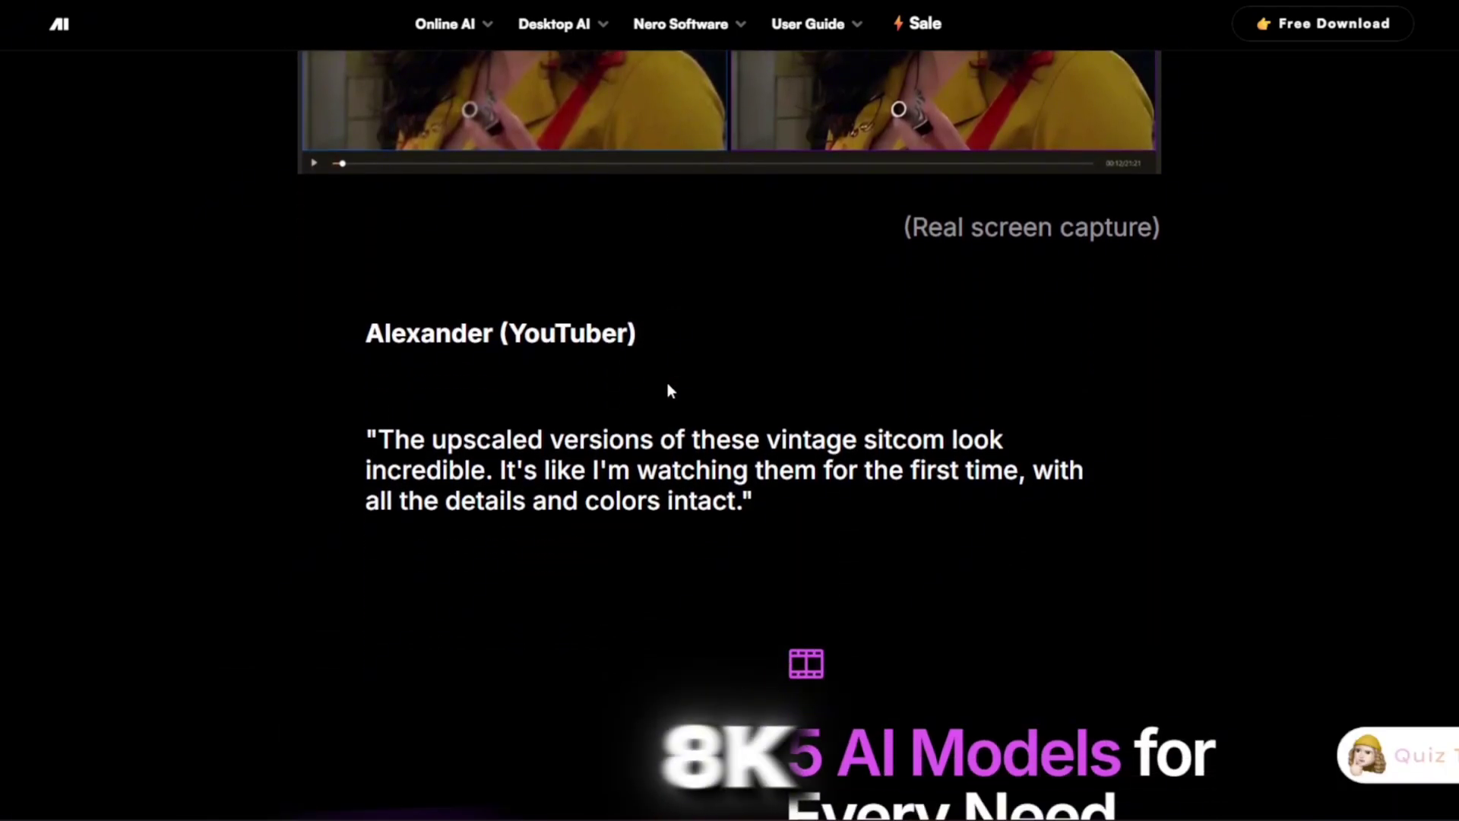
scroll(667, 389, down, 3)
scroll(667, 388, down, 3)
scroll(665, 388, down, 1)
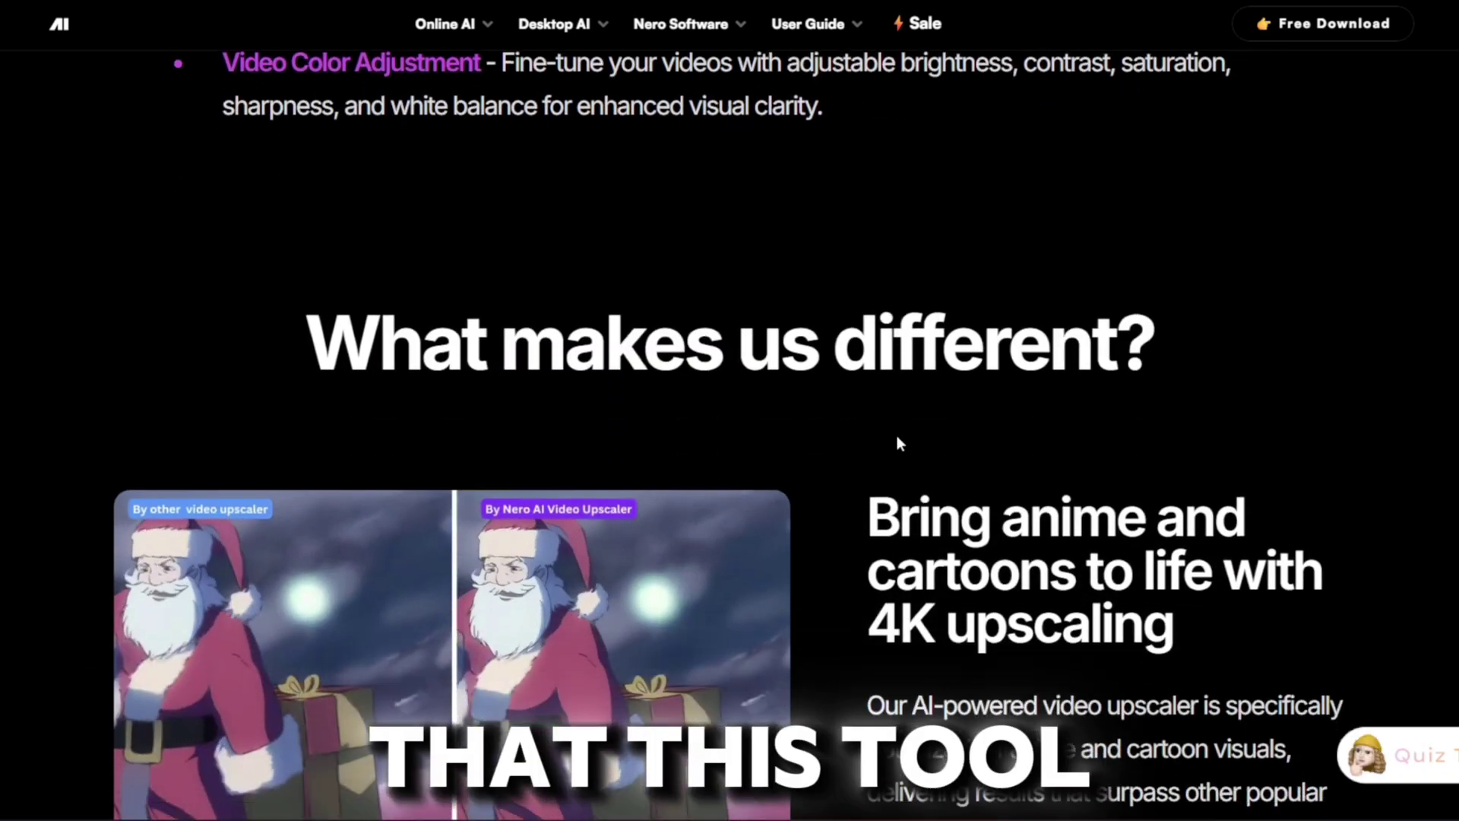
scroll(896, 435, down, 3)
scroll(896, 434, down, 3)
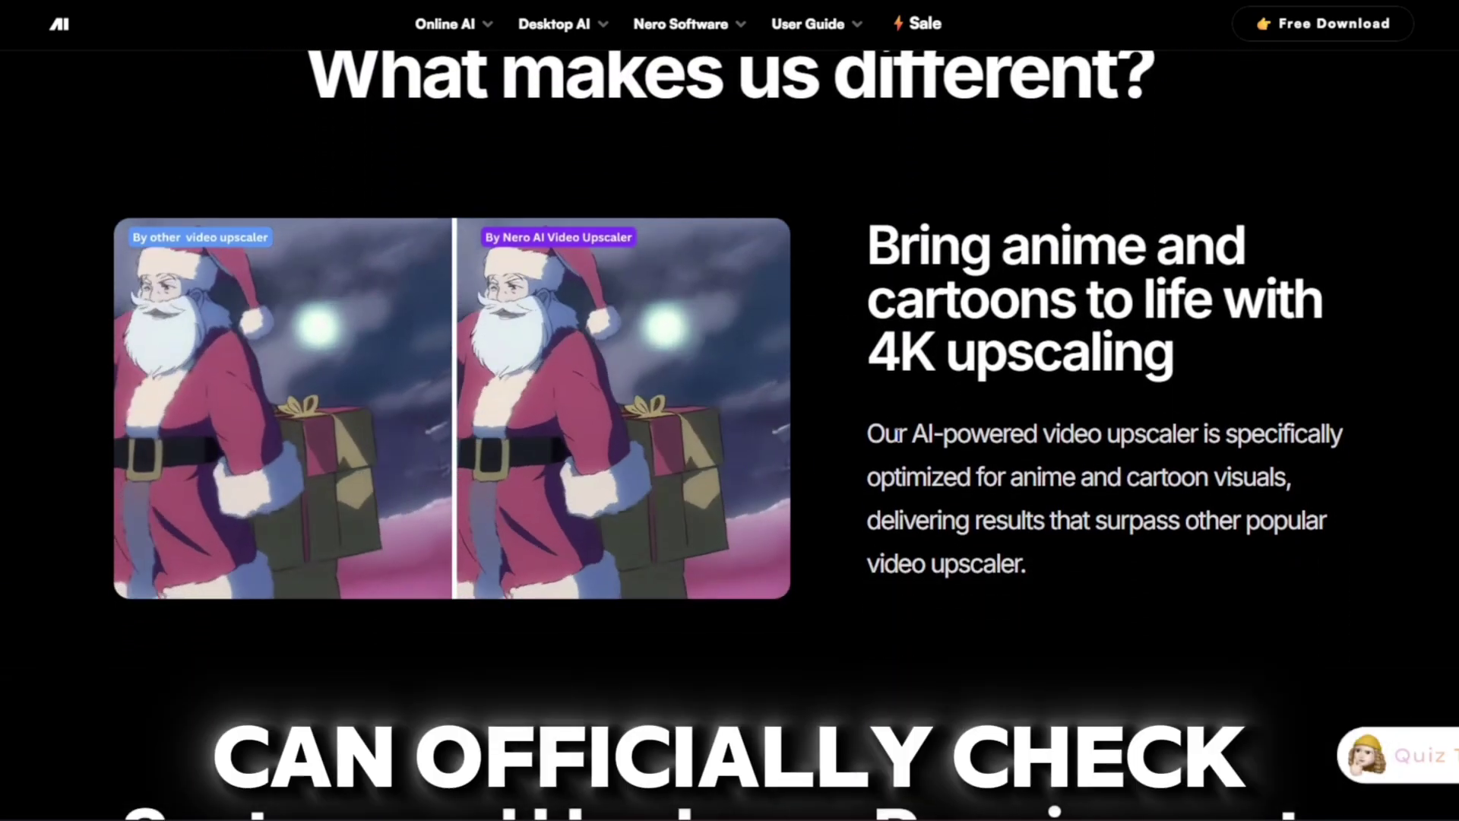
scroll(897, 432, down, 3)
scroll(896, 431, down, 4)
scroll(896, 431, down, 3)
scroll(895, 429, down, 2)
scroll(896, 429, up, 8)
scroll(894, 429, up, 6)
scroll(896, 429, up, 5)
scroll(896, 429, up, 8)
scroll(895, 429, up, 8)
scroll(328, 551, up, 3)
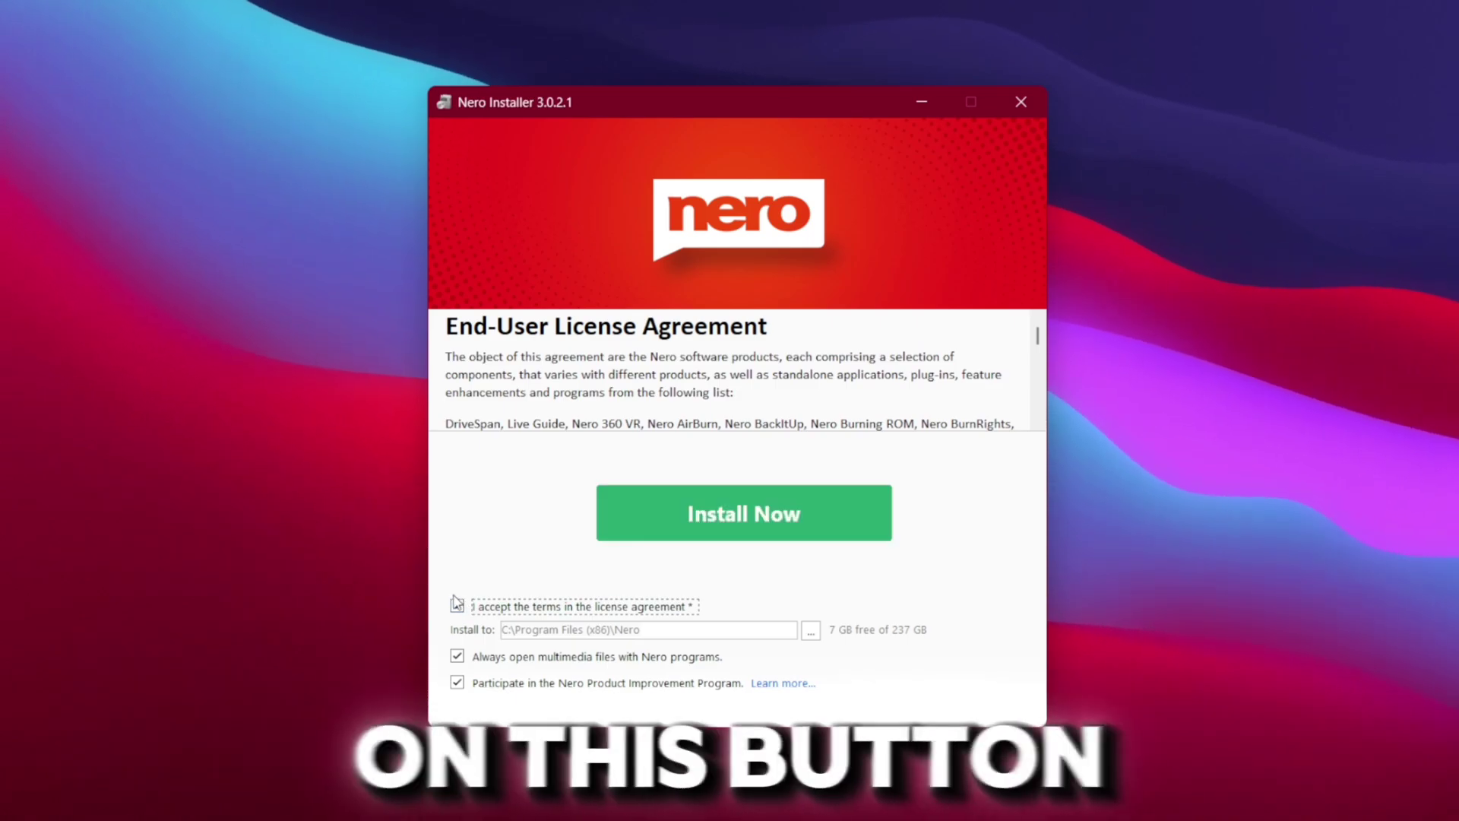
Accept the licence terms, install Nero AI Video Upscaler, and launch it.
click(457, 605)
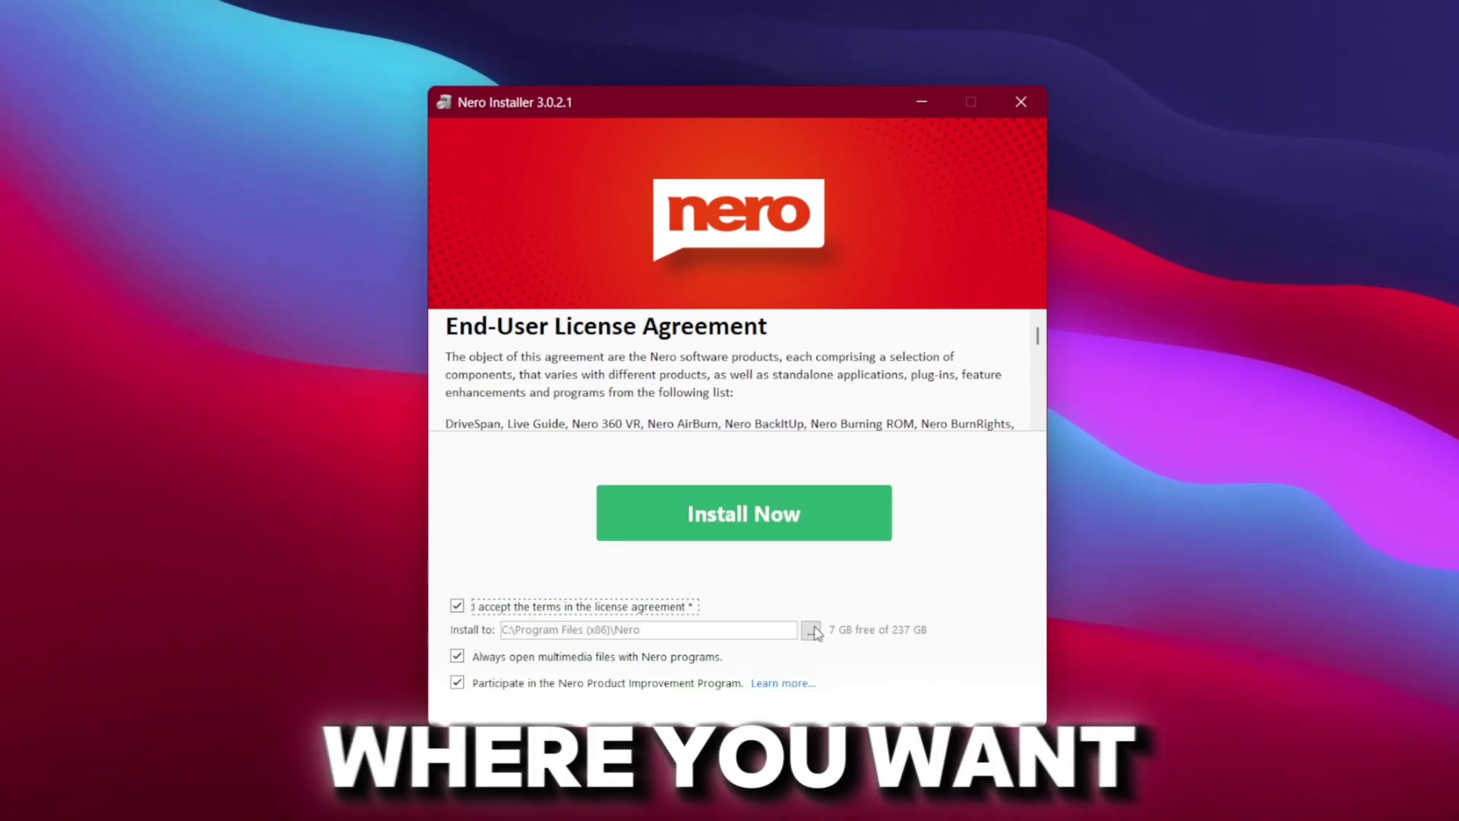
click(671, 514)
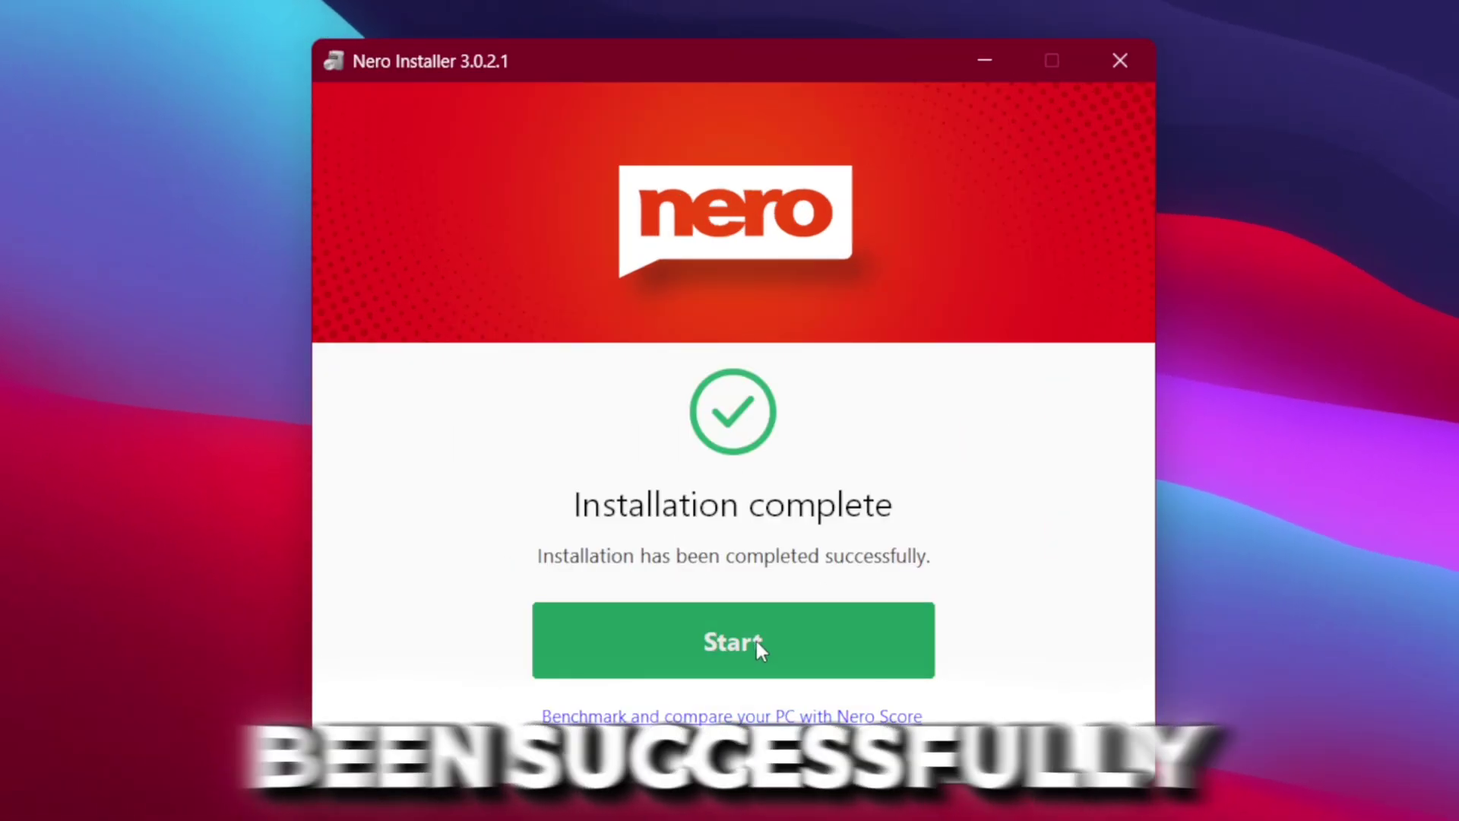
click(756, 640)
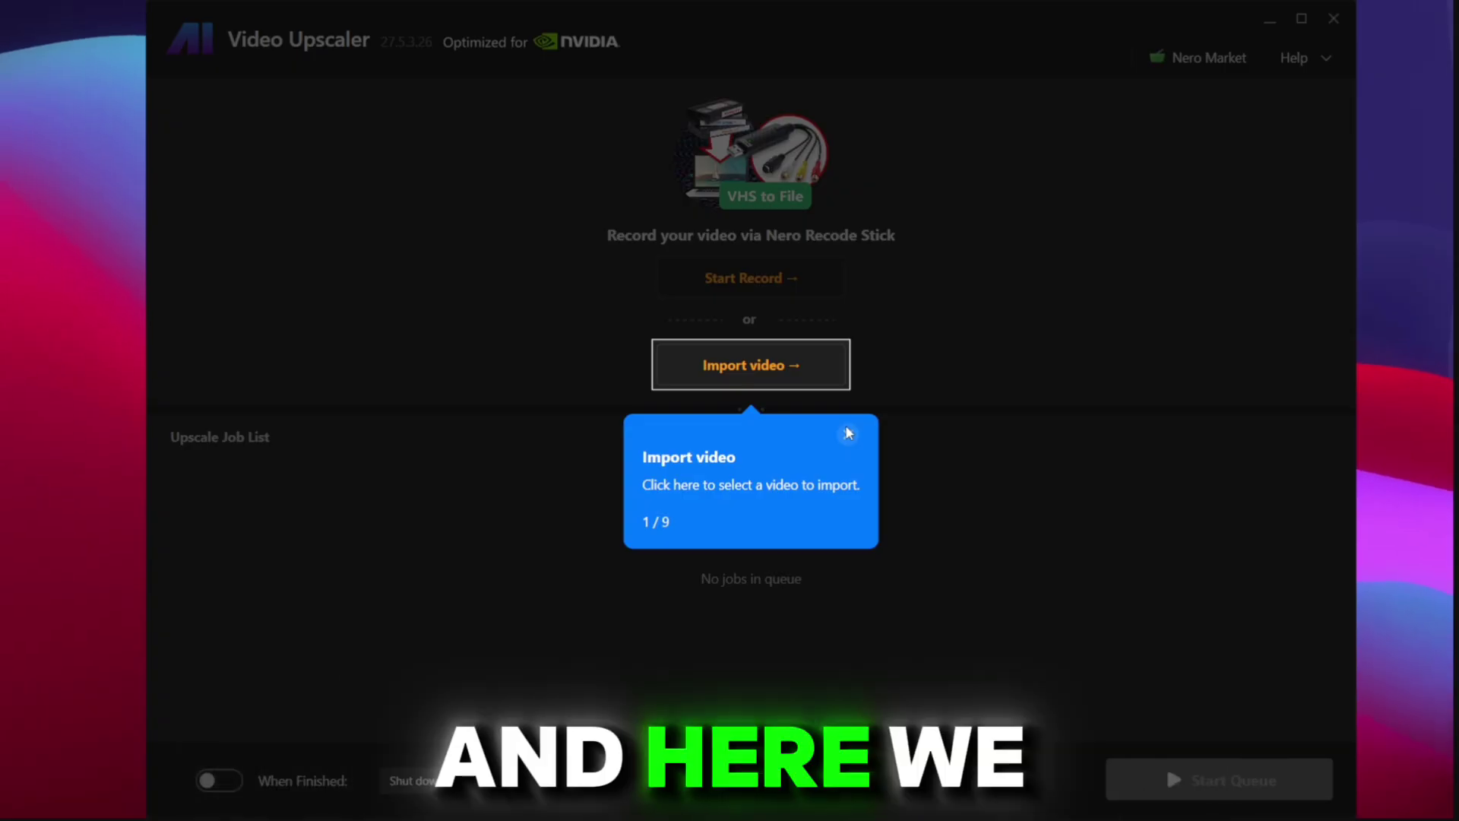
Dismiss the import tour, upgrade from the trial, and acknowledge the restart notice.
click(848, 433)
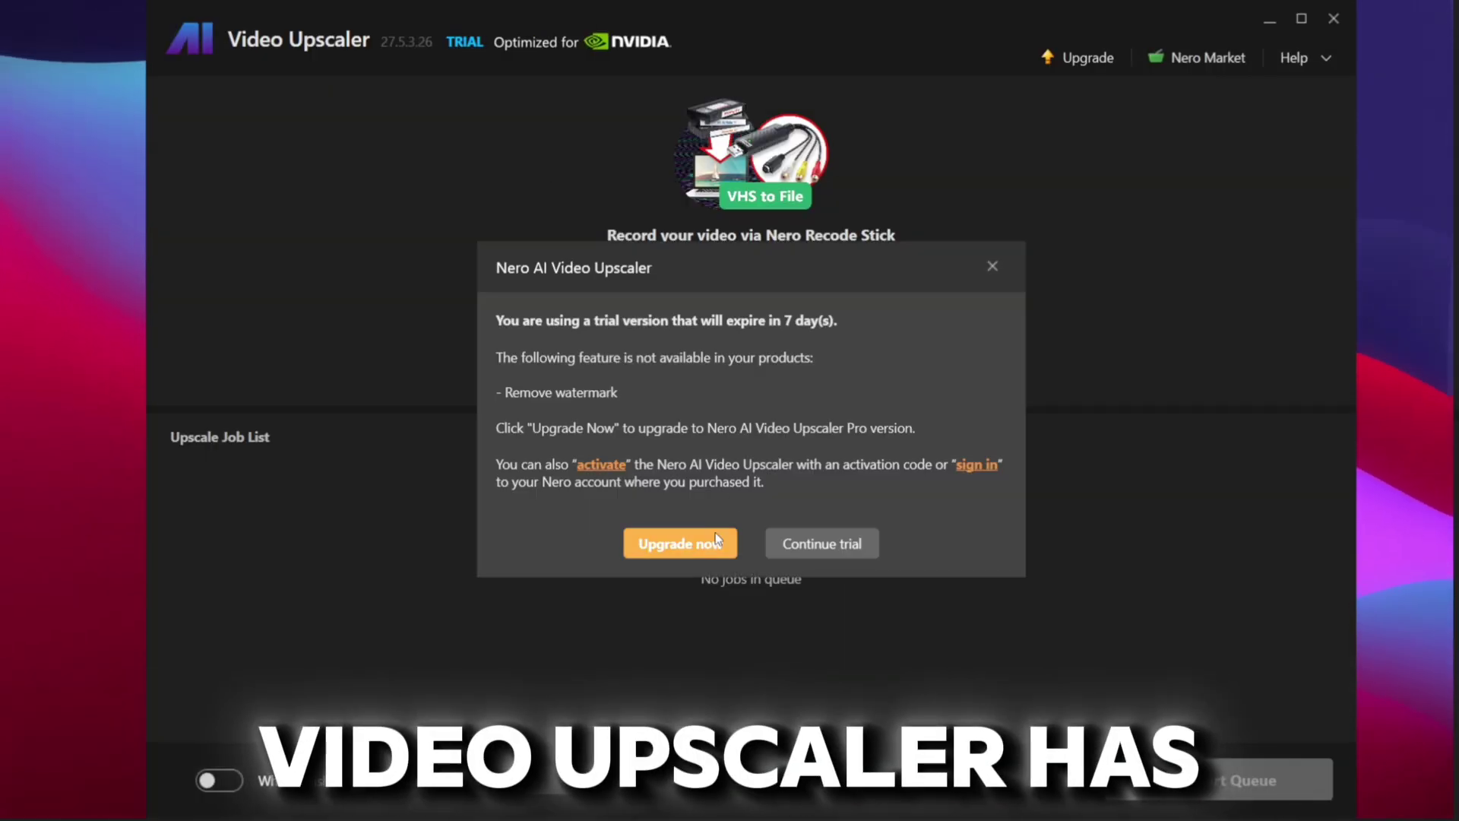
click(716, 534)
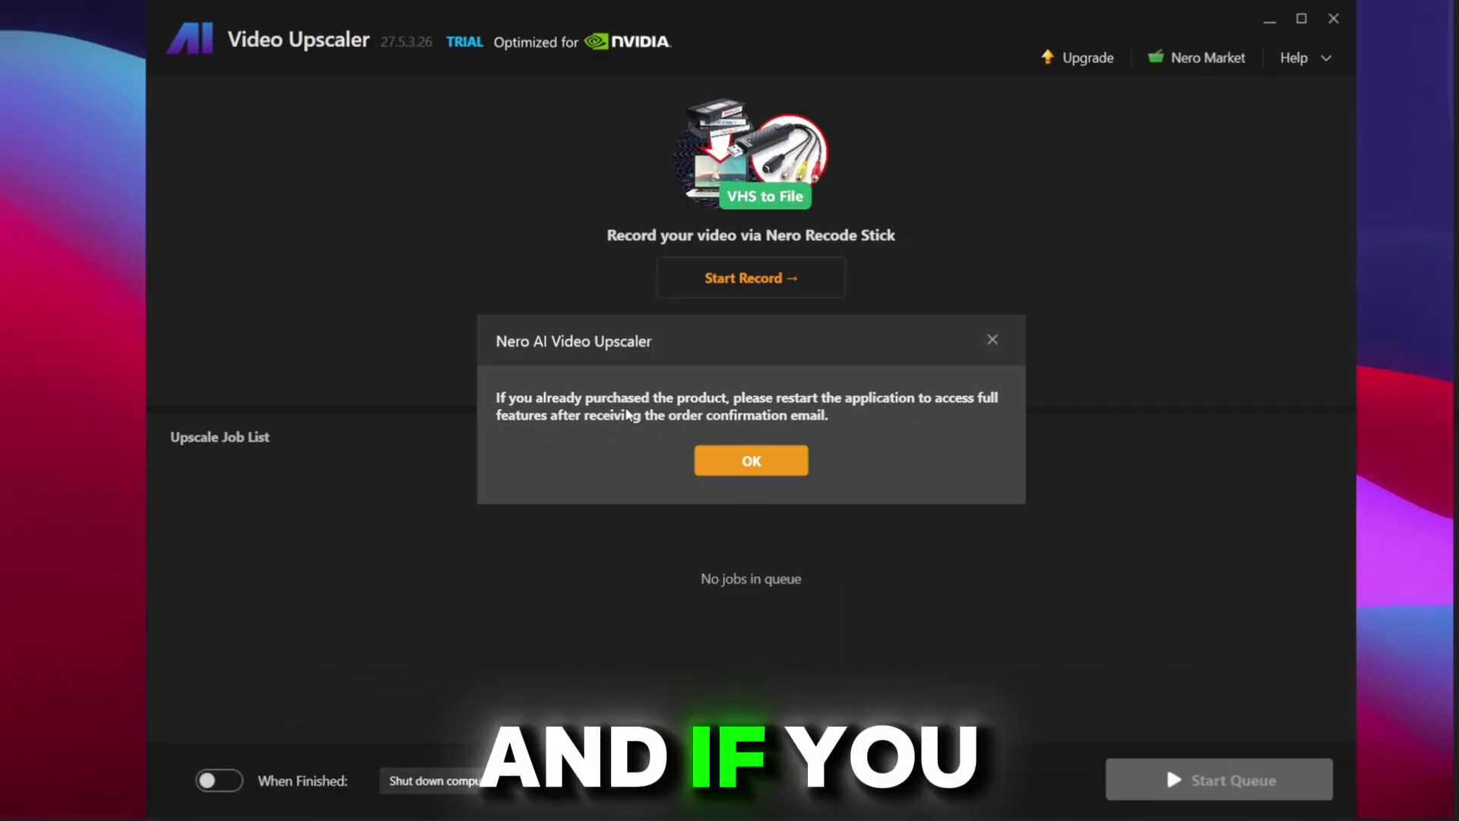
click(789, 464)
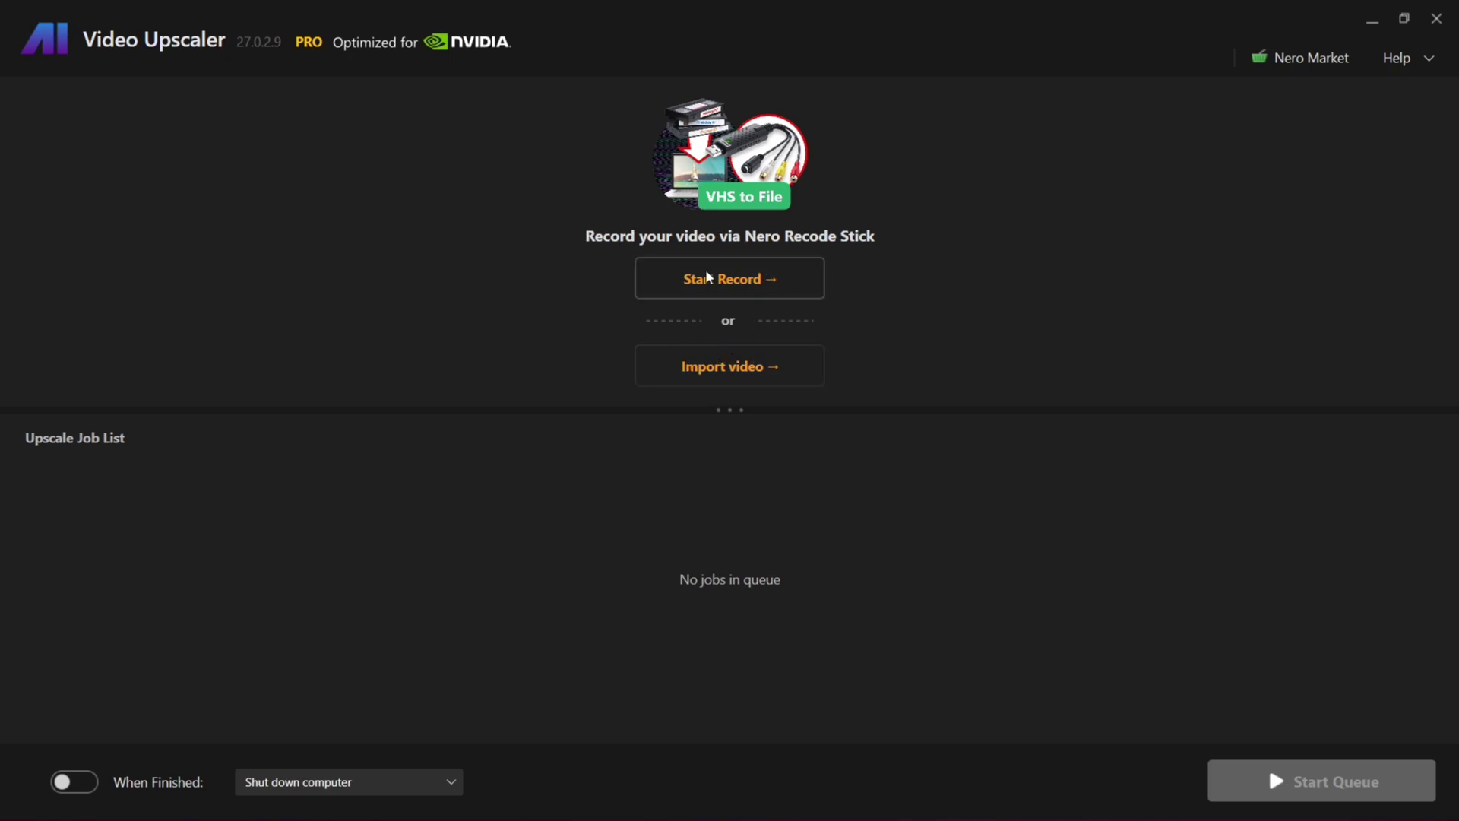
Import Demo Video.mp4 from the file picker.
click(729, 366)
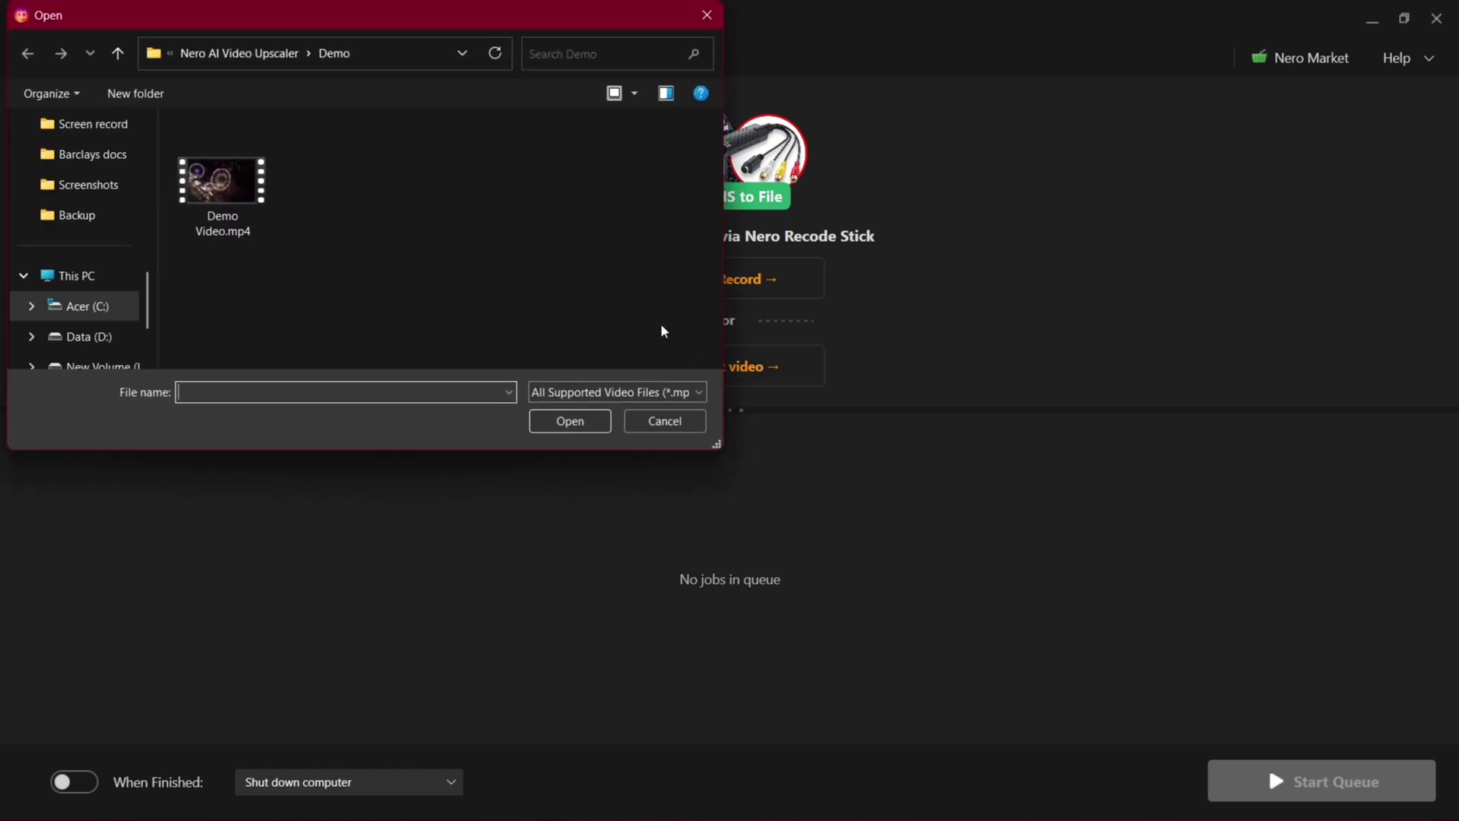
mouse_move(222, 177)
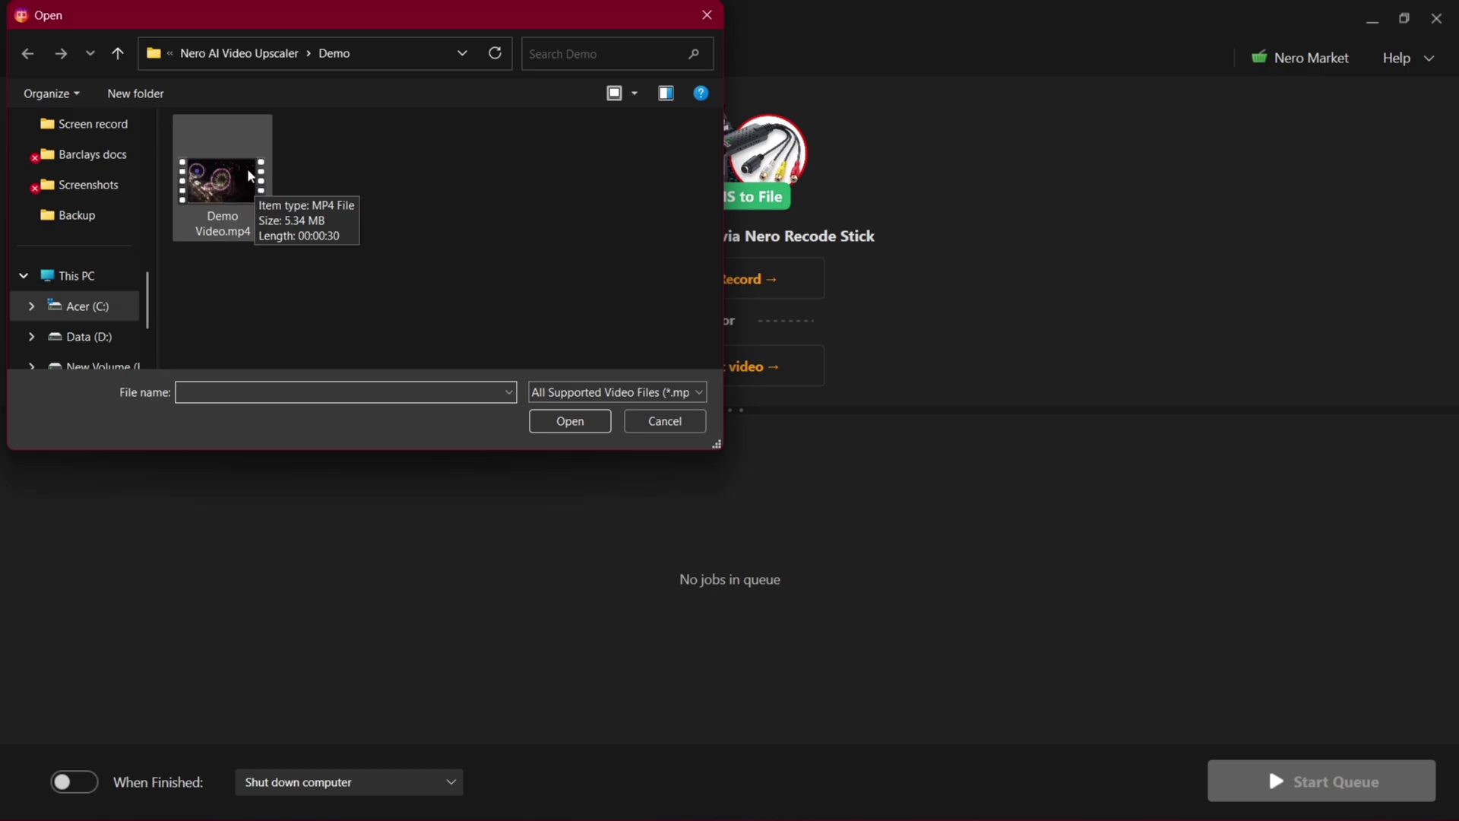
double_click(249, 175)
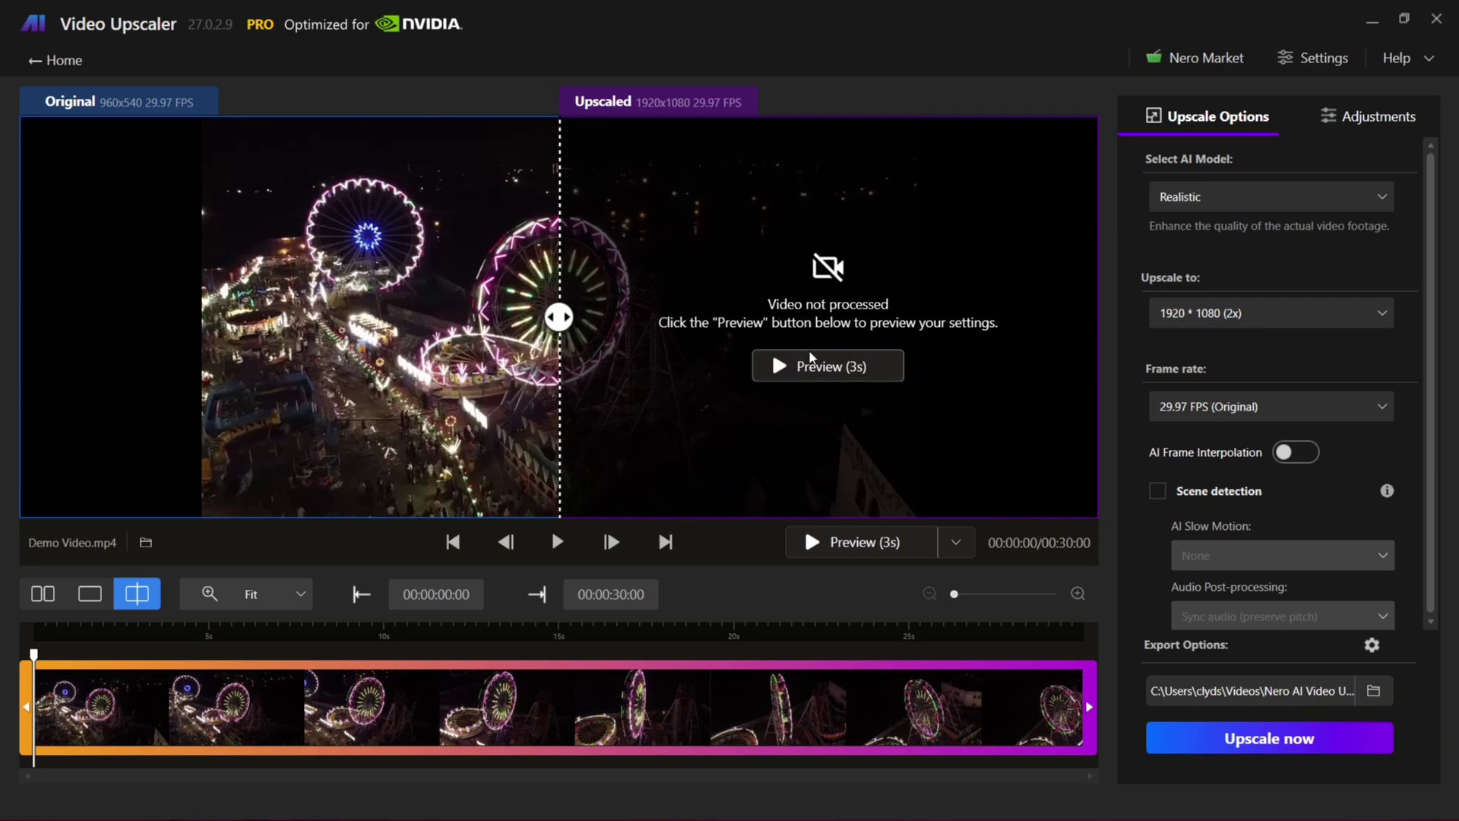
Render the 3-second preview and play it while sweeping the before/after split.
click(820, 368)
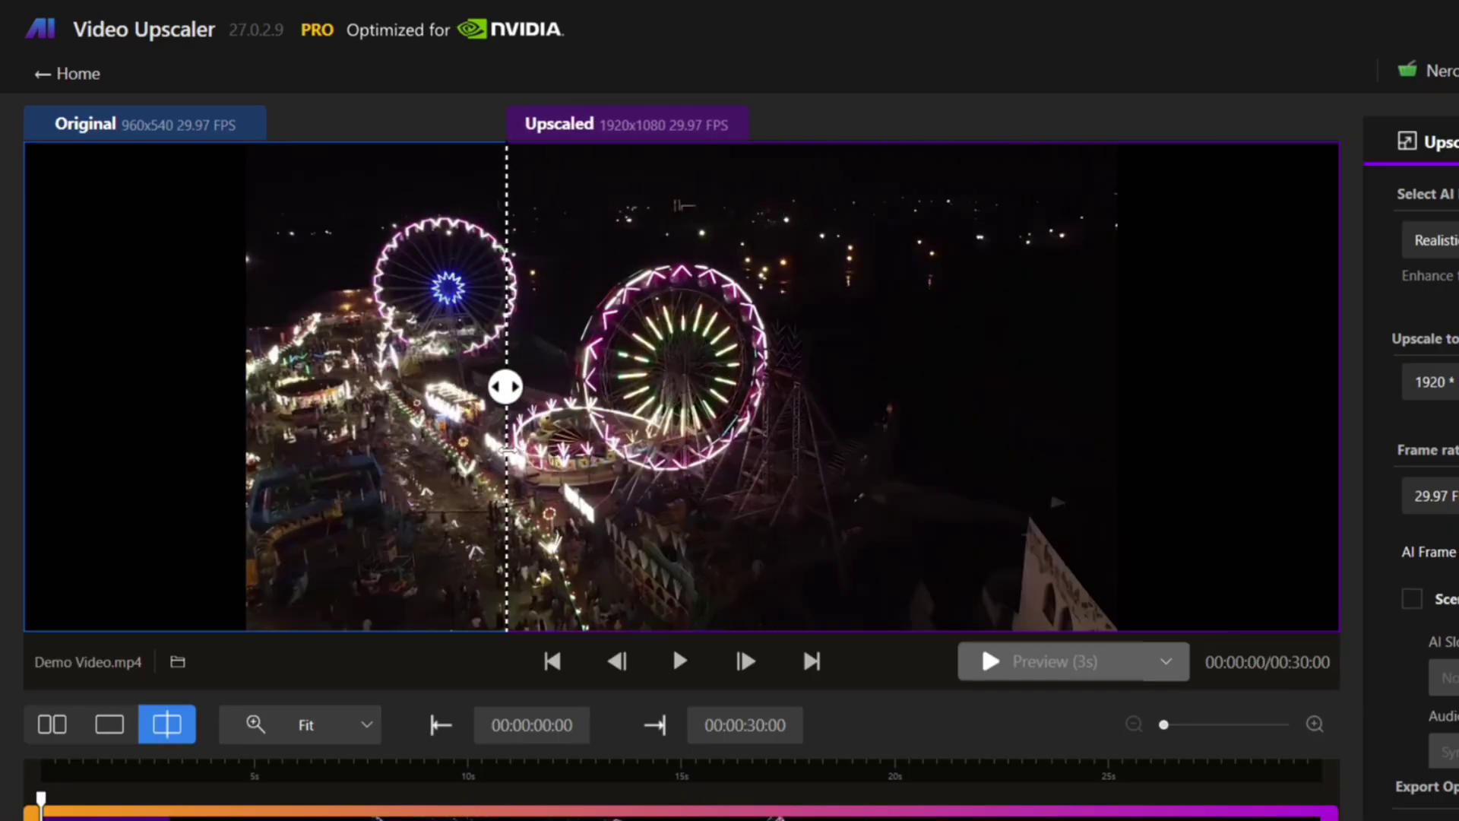
mouse_move(507, 448)
mouse_down()
mouse_move(1129, 448)
mouse_move(496, 447)
mouse_up()
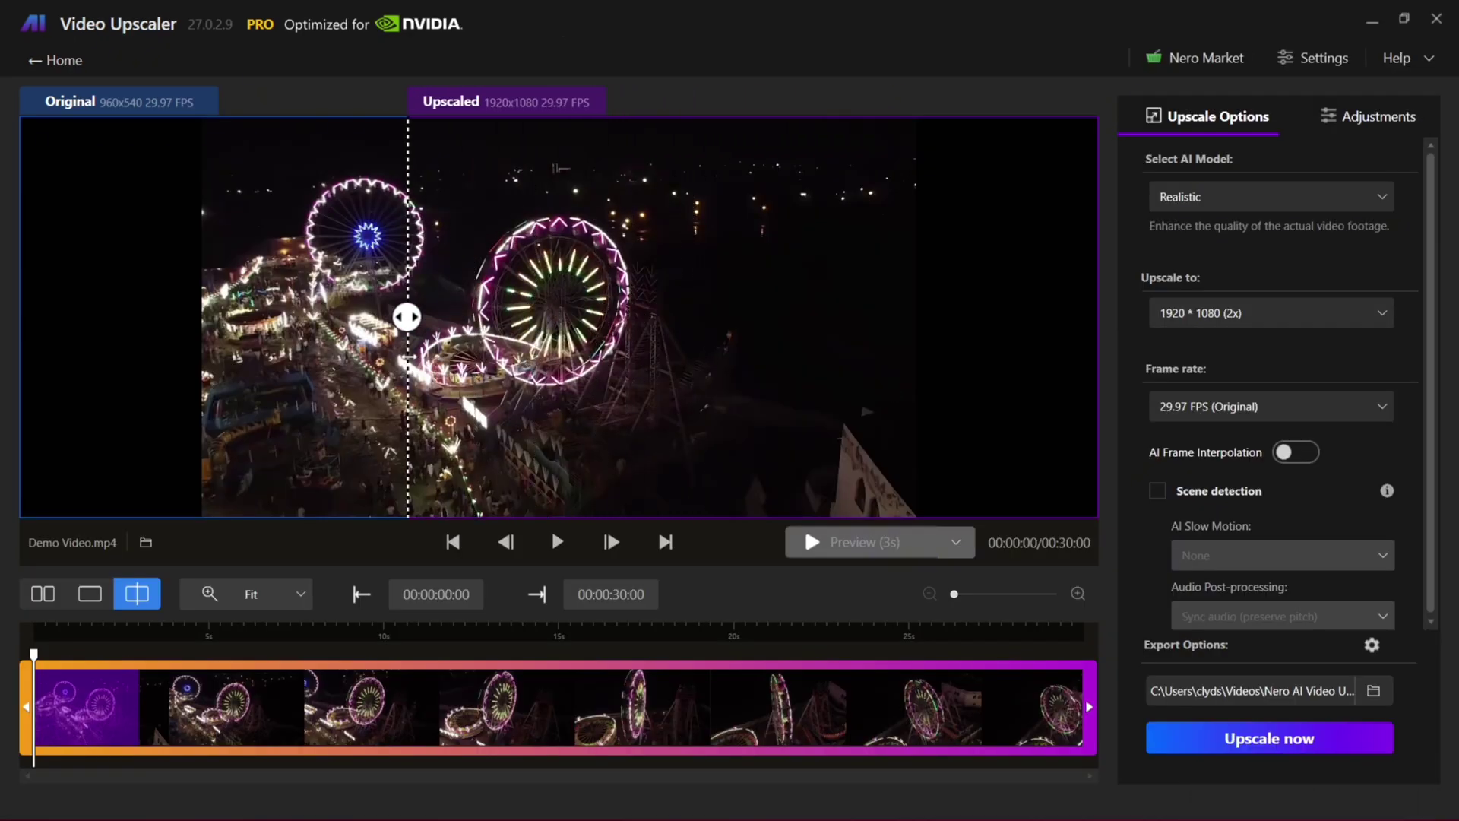
mouse_move(408, 358)
mouse_down()
mouse_move(491, 402)
mouse_move(550, 401)
mouse_up()
click(558, 543)
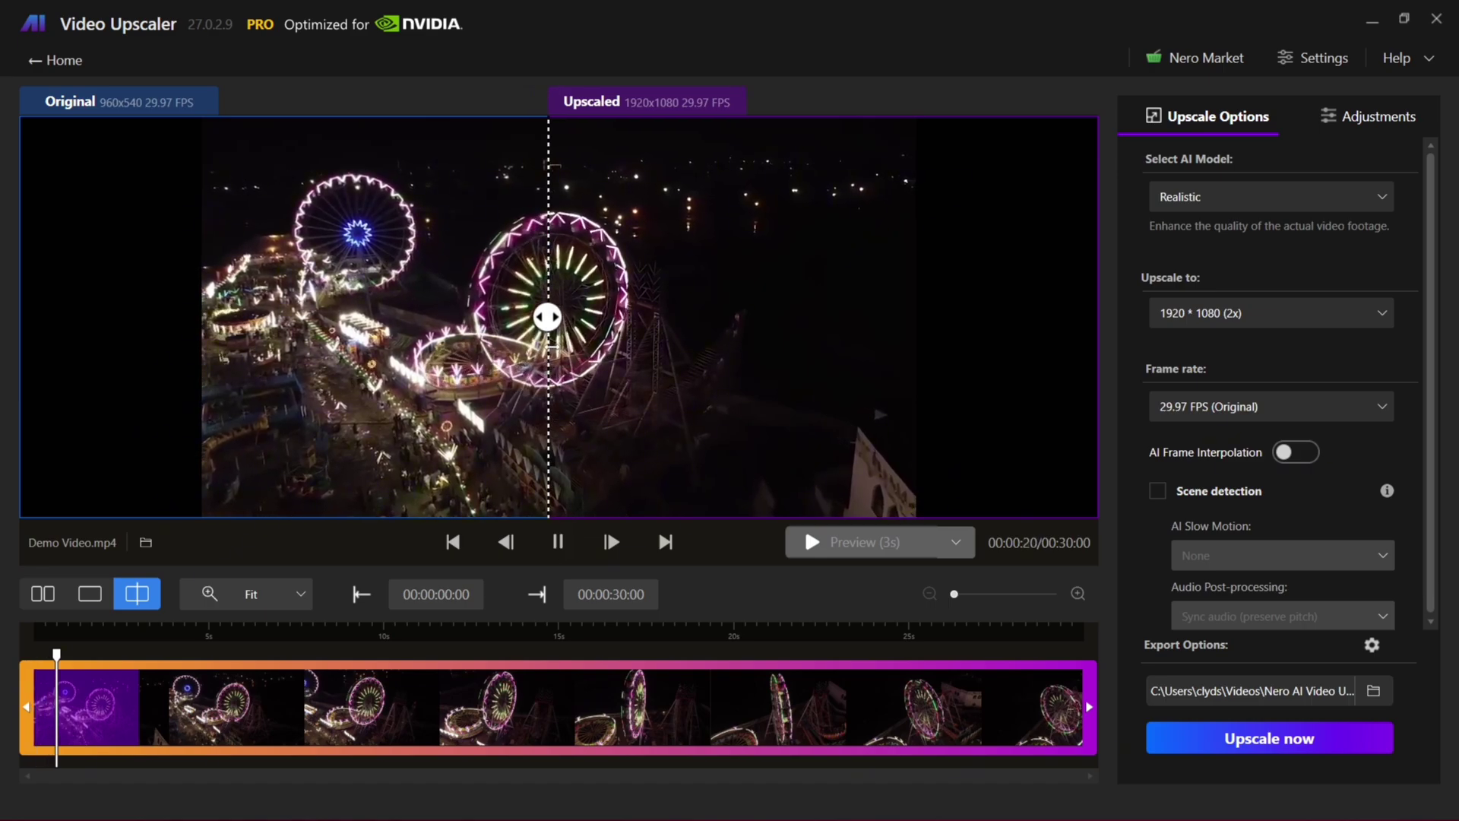
drag(550, 319, 585, 320)
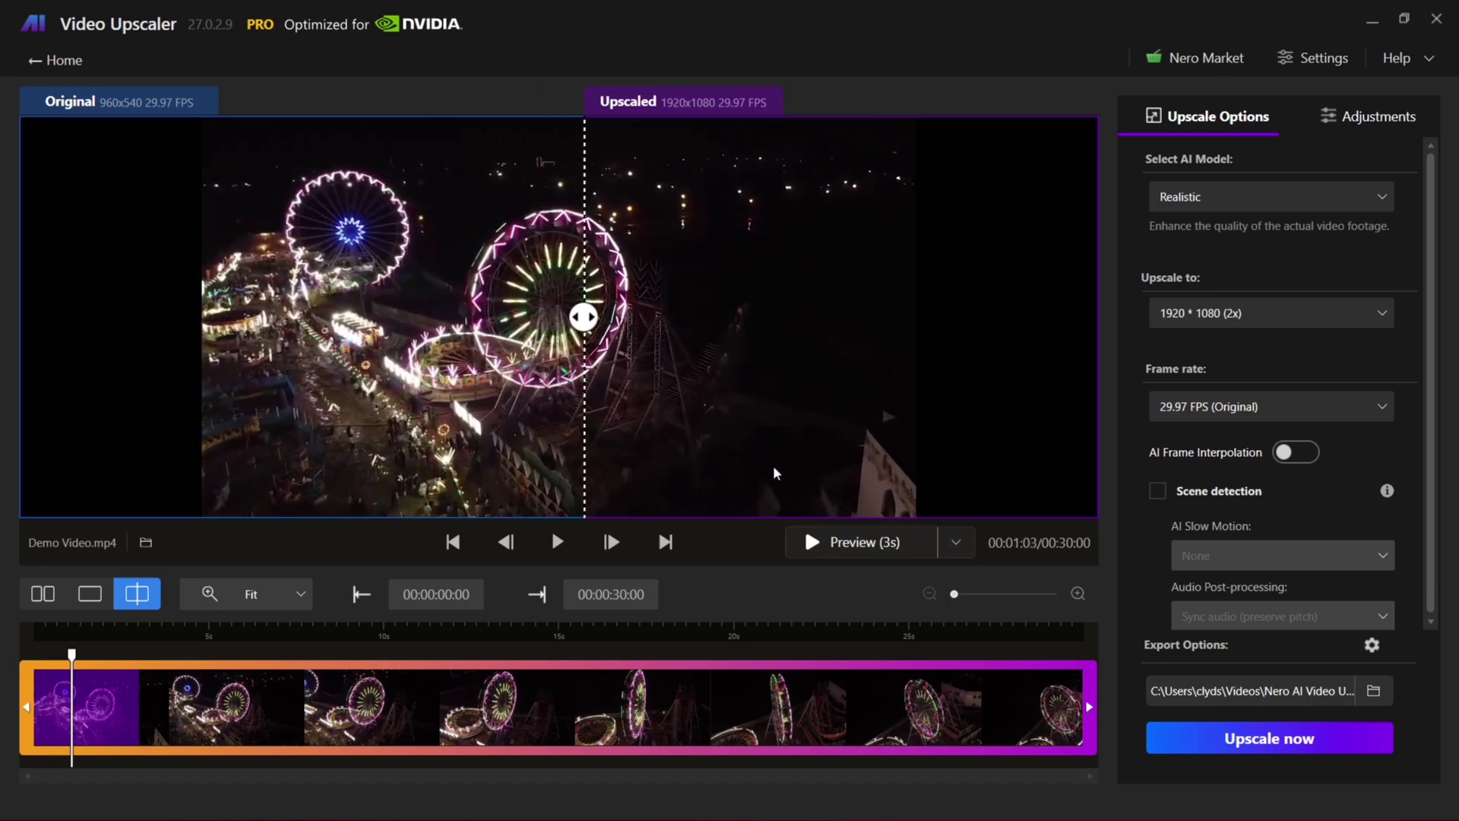
click(560, 542)
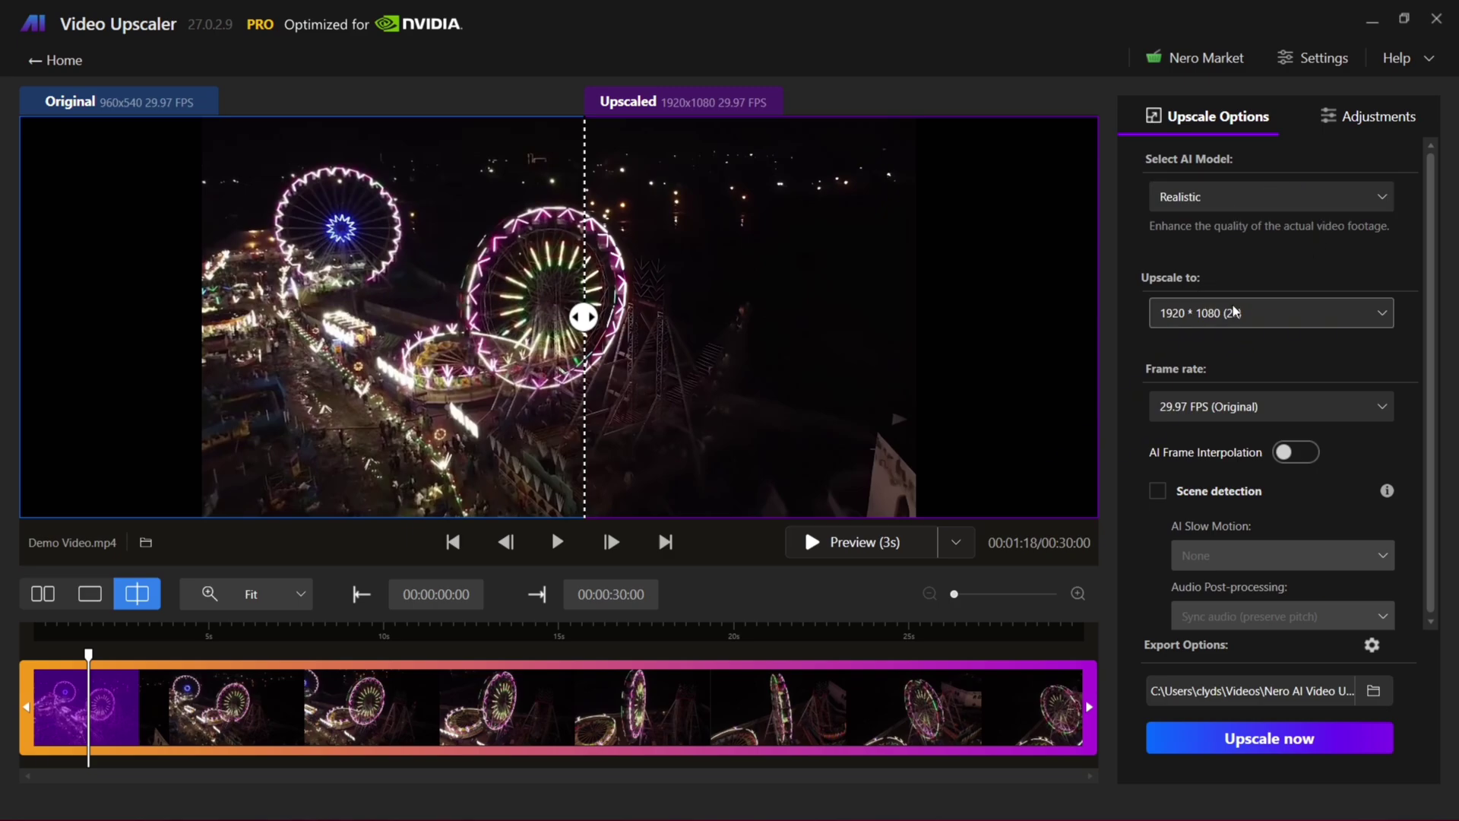
Keep the Realistic AI model and show the output resolution list.
click(1232, 208)
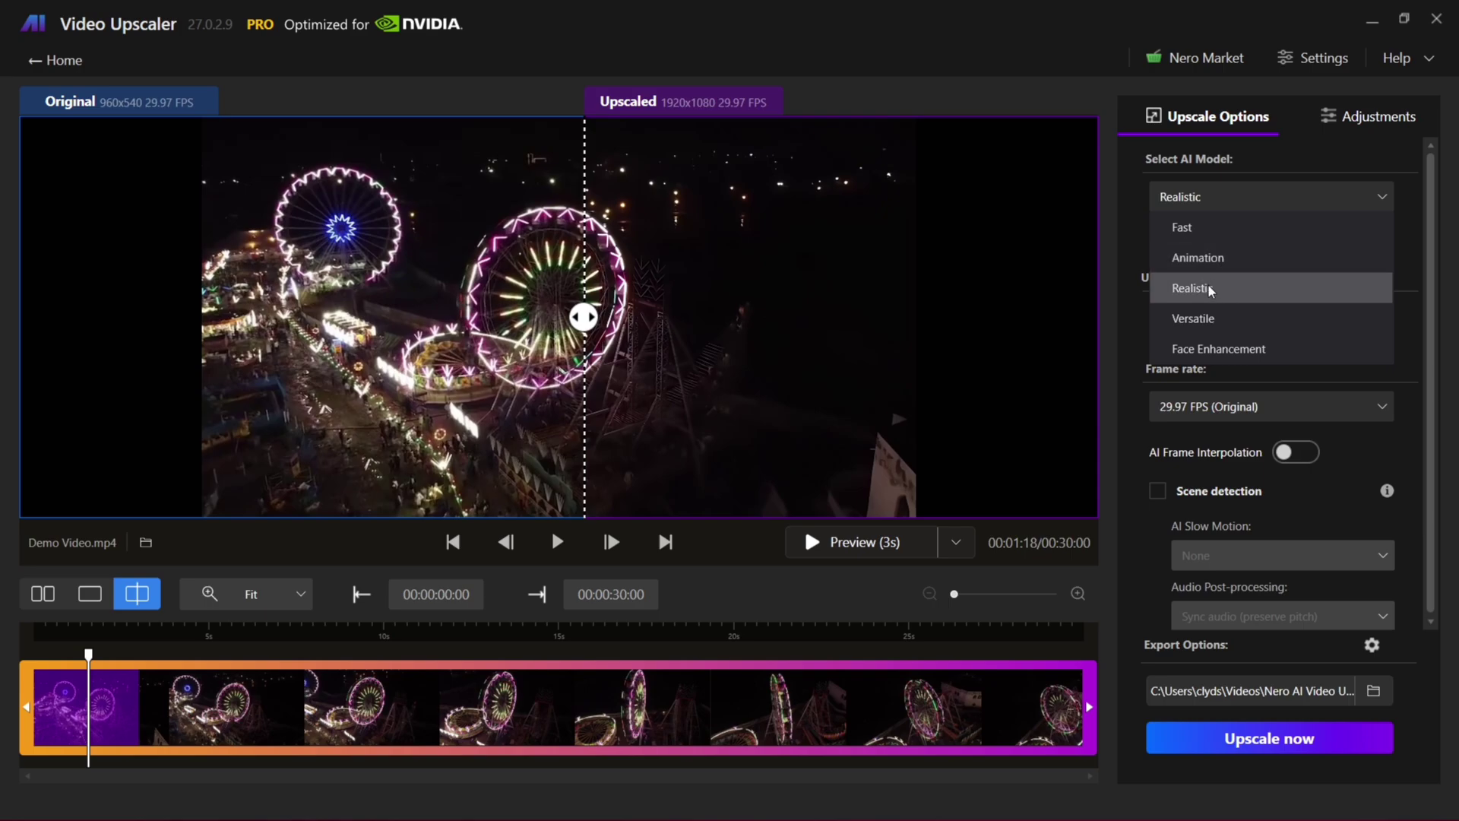
click(1210, 288)
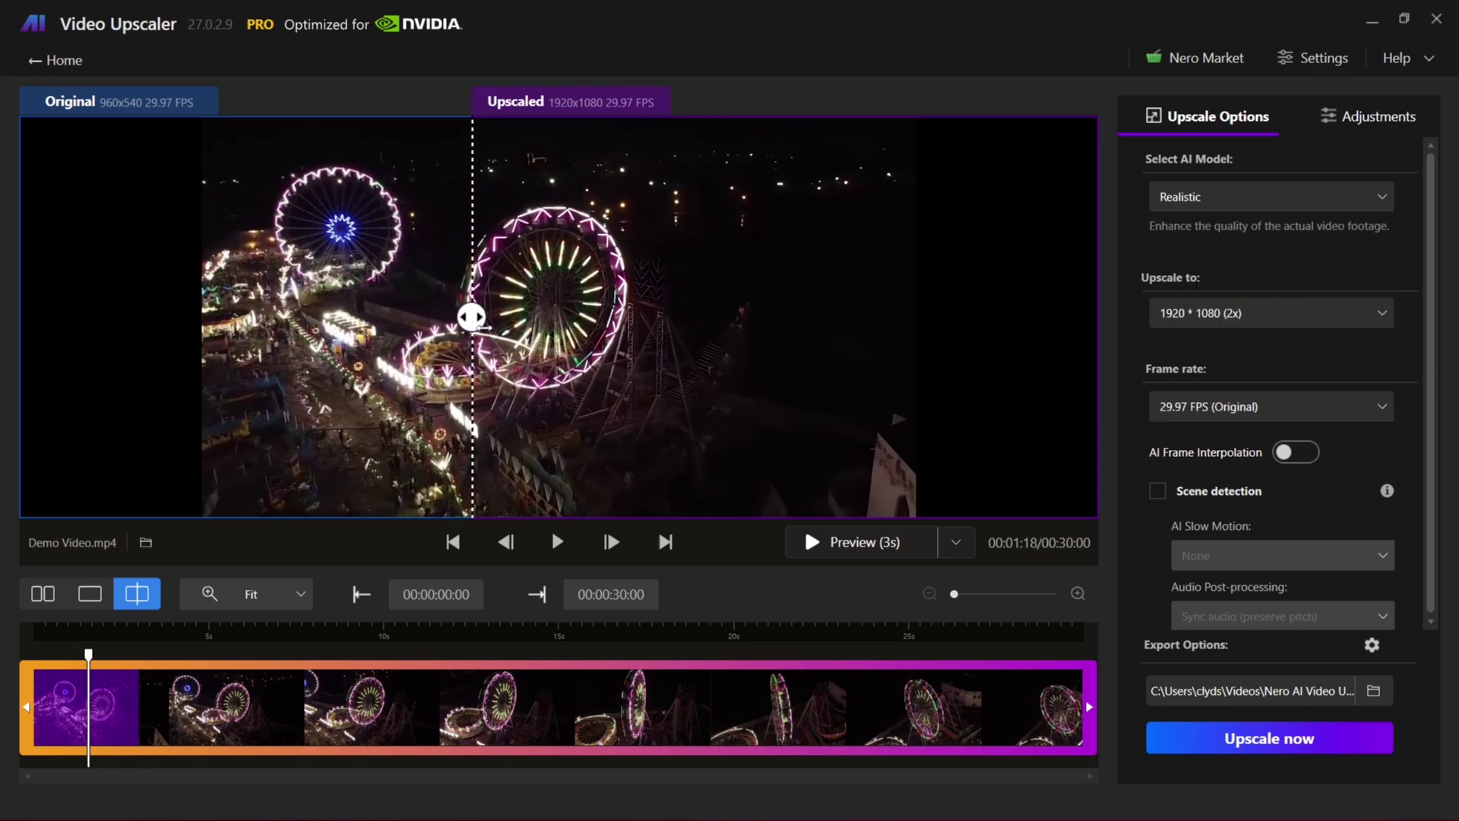
drag(584, 317, 562, 317)
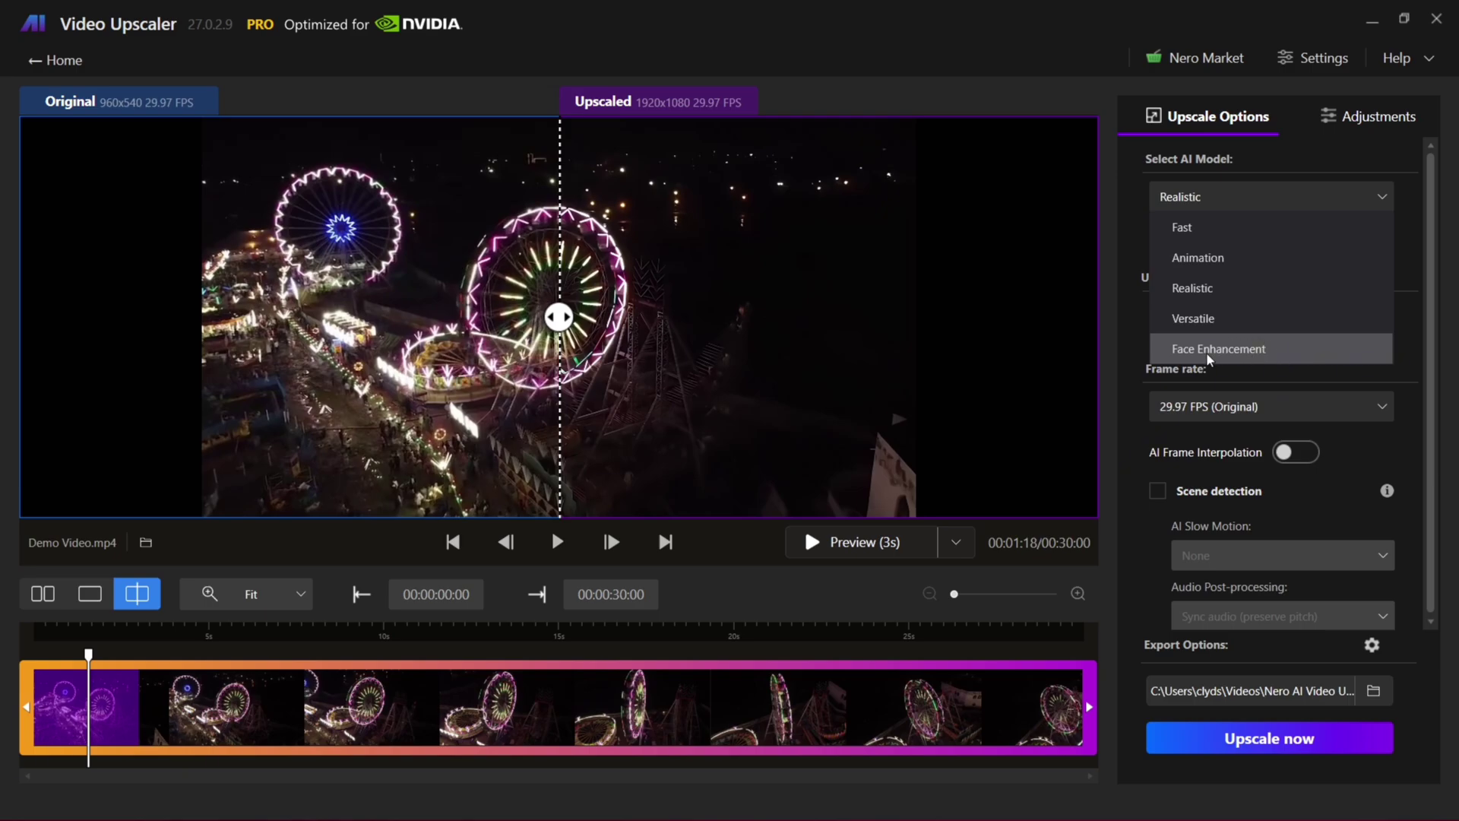
key(Escape)
click(1198, 313)
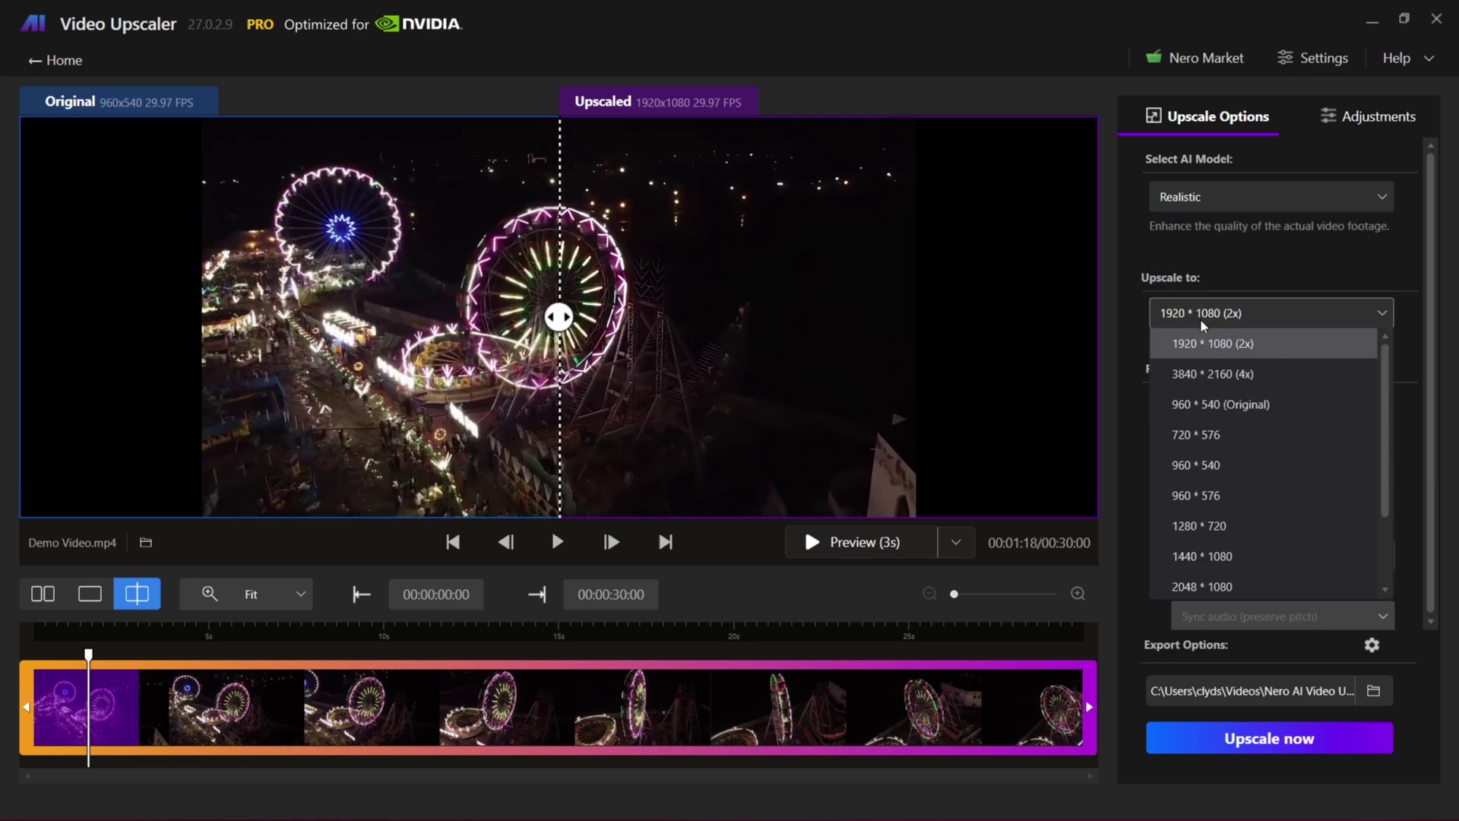
scroll(1254, 479, down, 1)
scroll(1254, 479, up, 2)
scroll(1258, 480, down, 2)
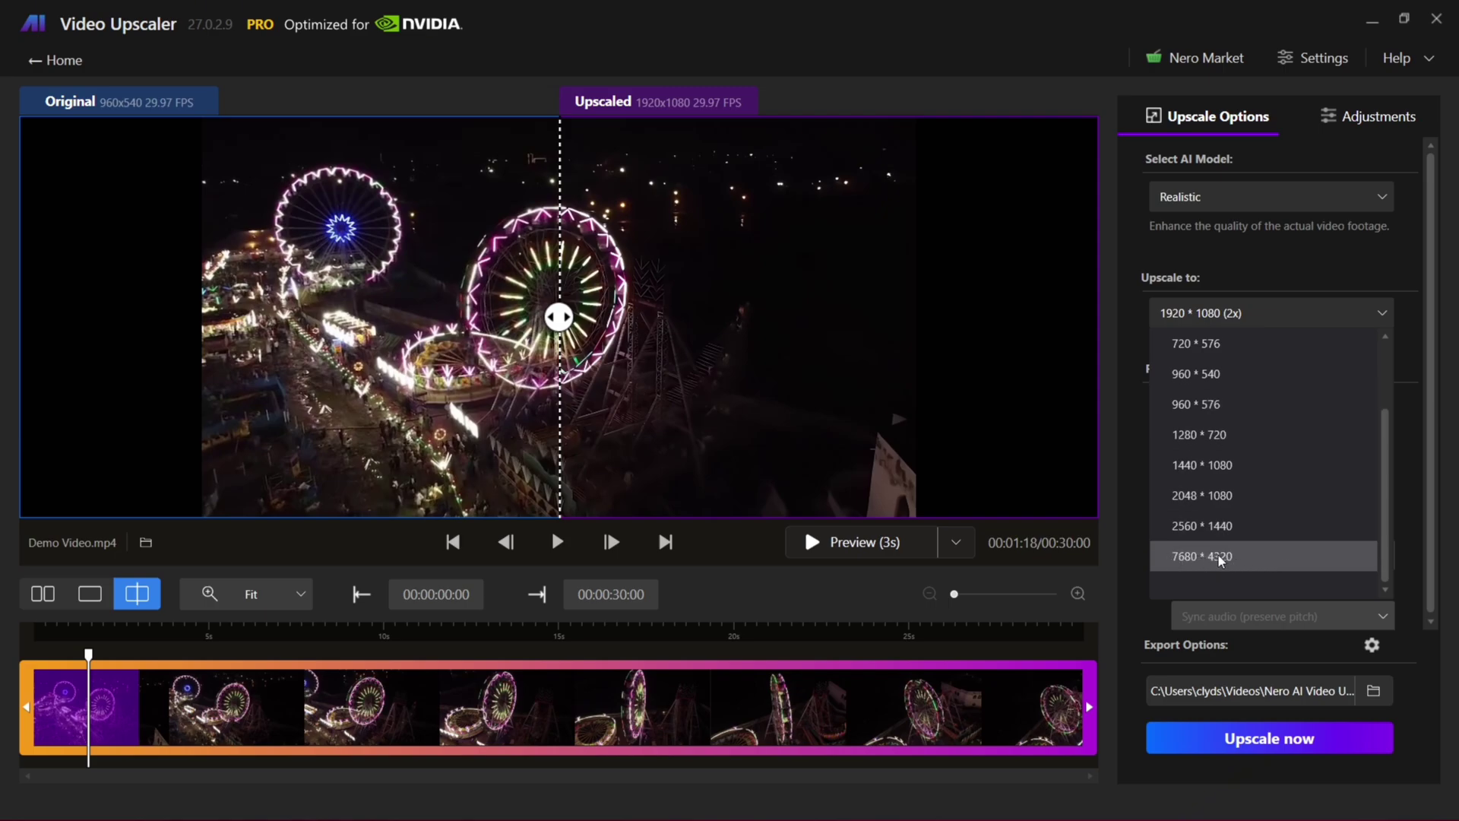
scroll(1221, 536, up, 3)
Set output to 3840×2160 (4x) at 60 FPS, rewind to 00:00:14, and preview.
click(1231, 372)
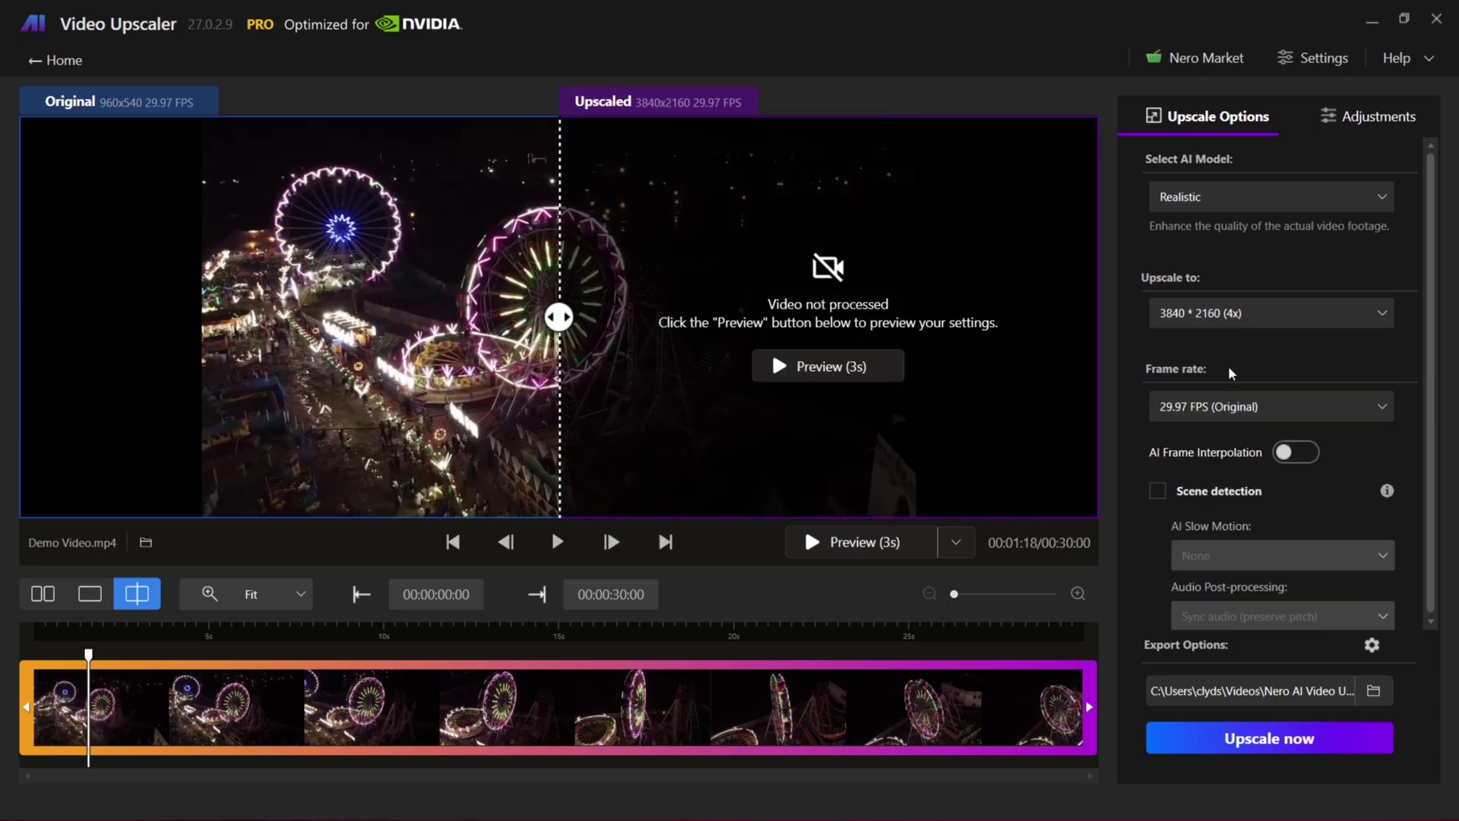
click(1271, 406)
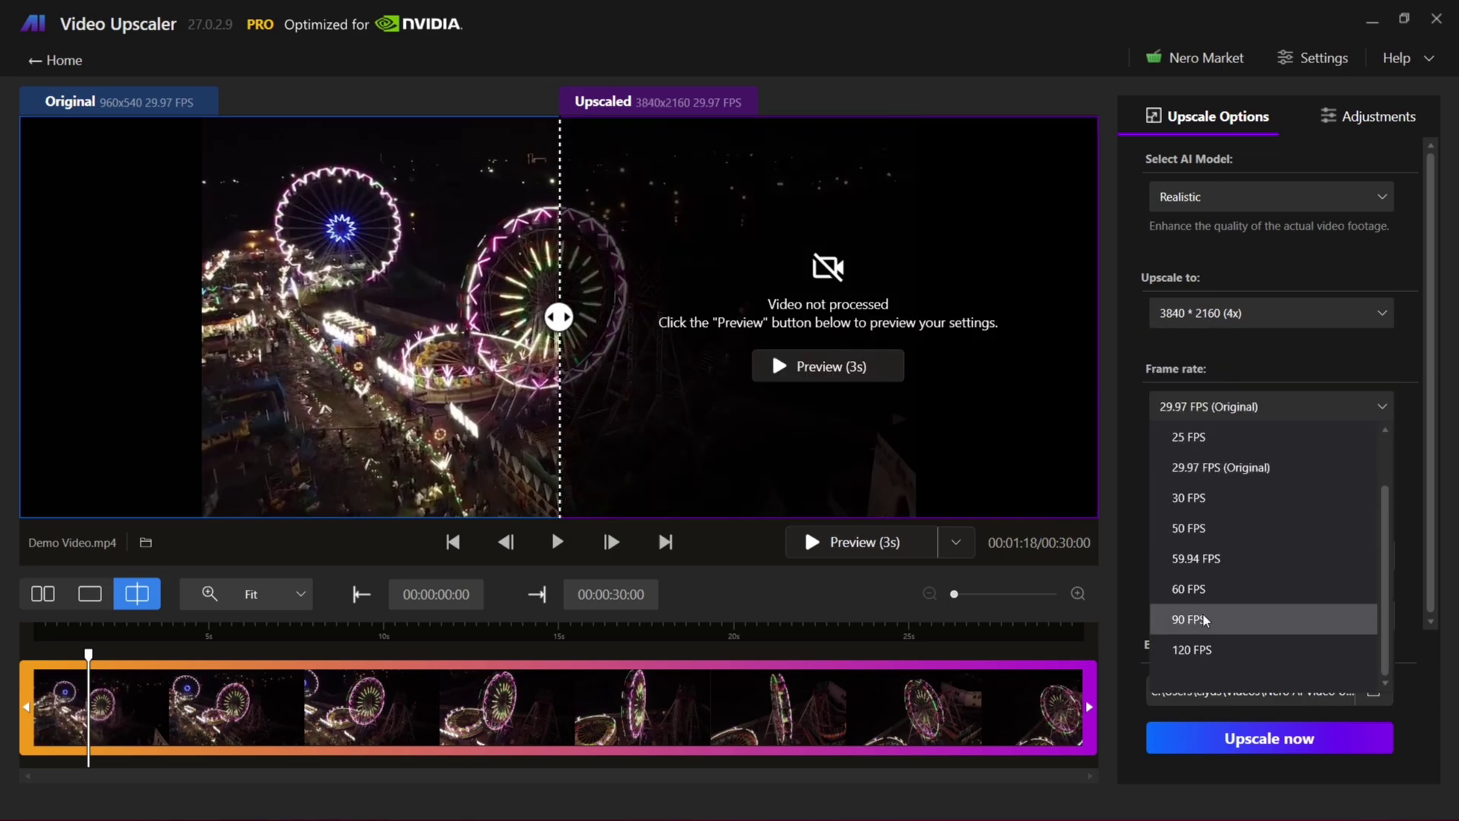
click(1189, 589)
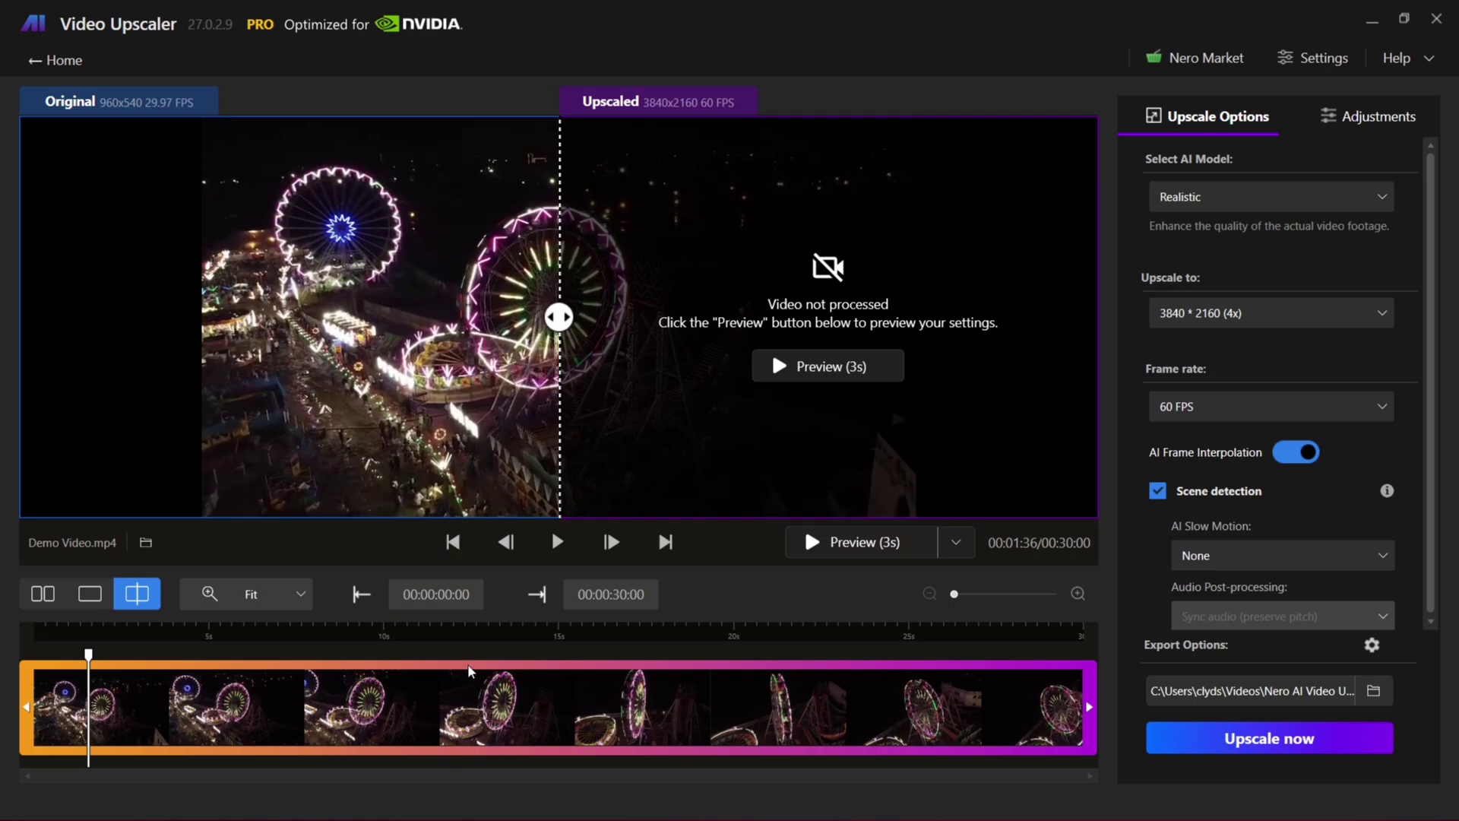
drag(87, 659, 41, 659)
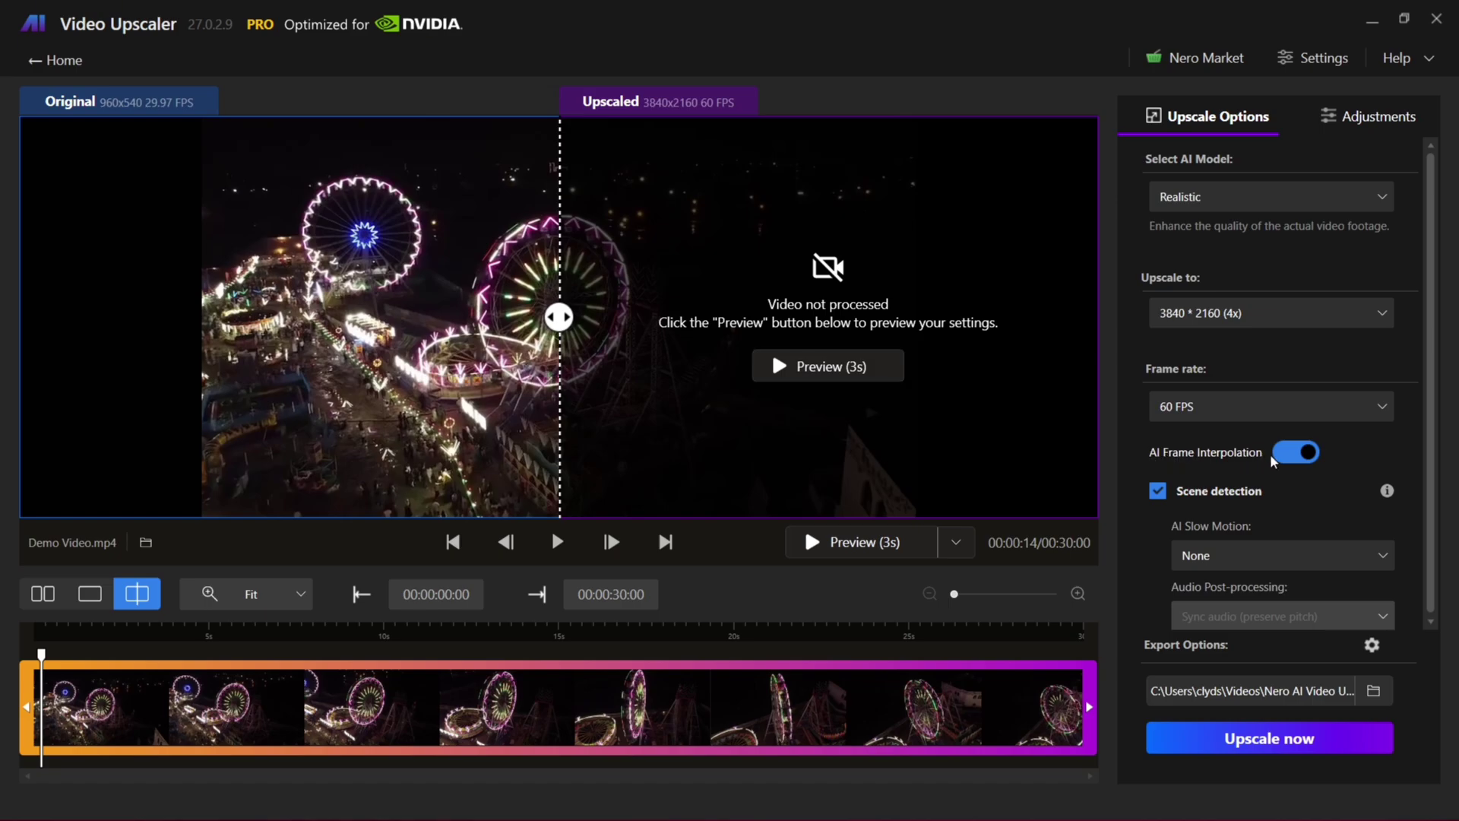
click(841, 369)
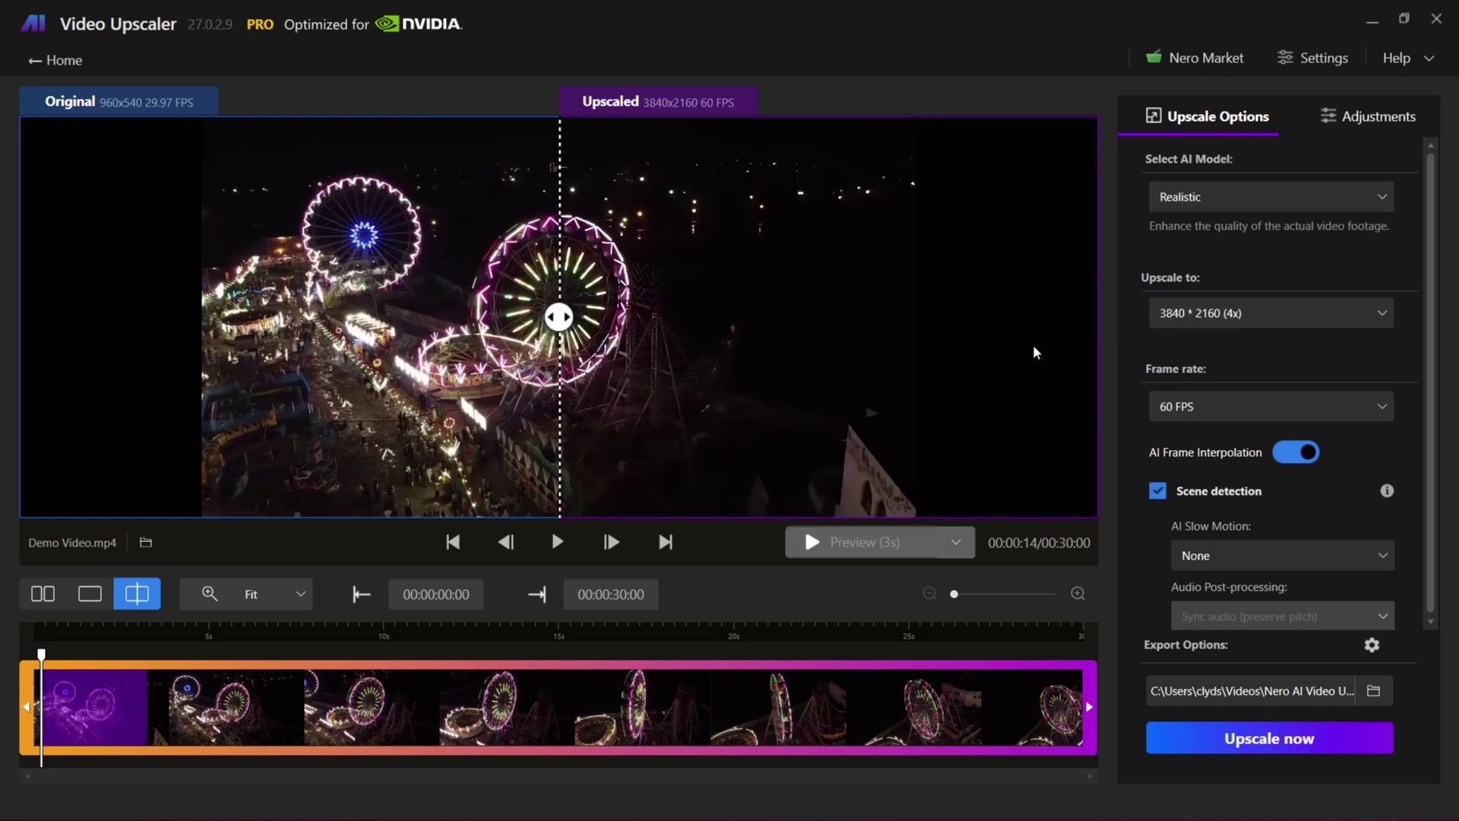
click(556, 542)
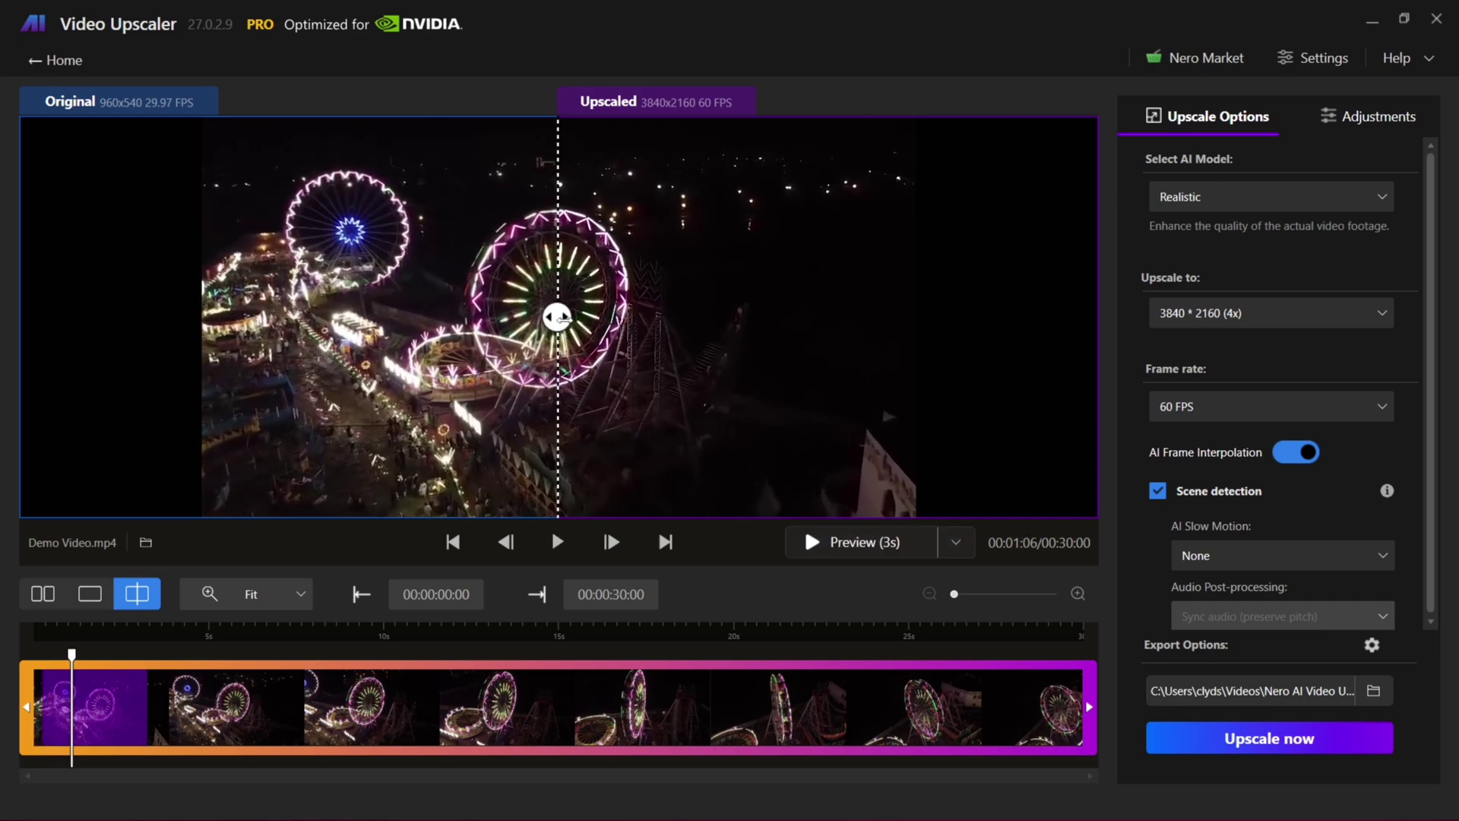
mouse_move(558, 317)
mouse_down()
mouse_move(383, 318)
mouse_move(926, 343)
mouse_up()
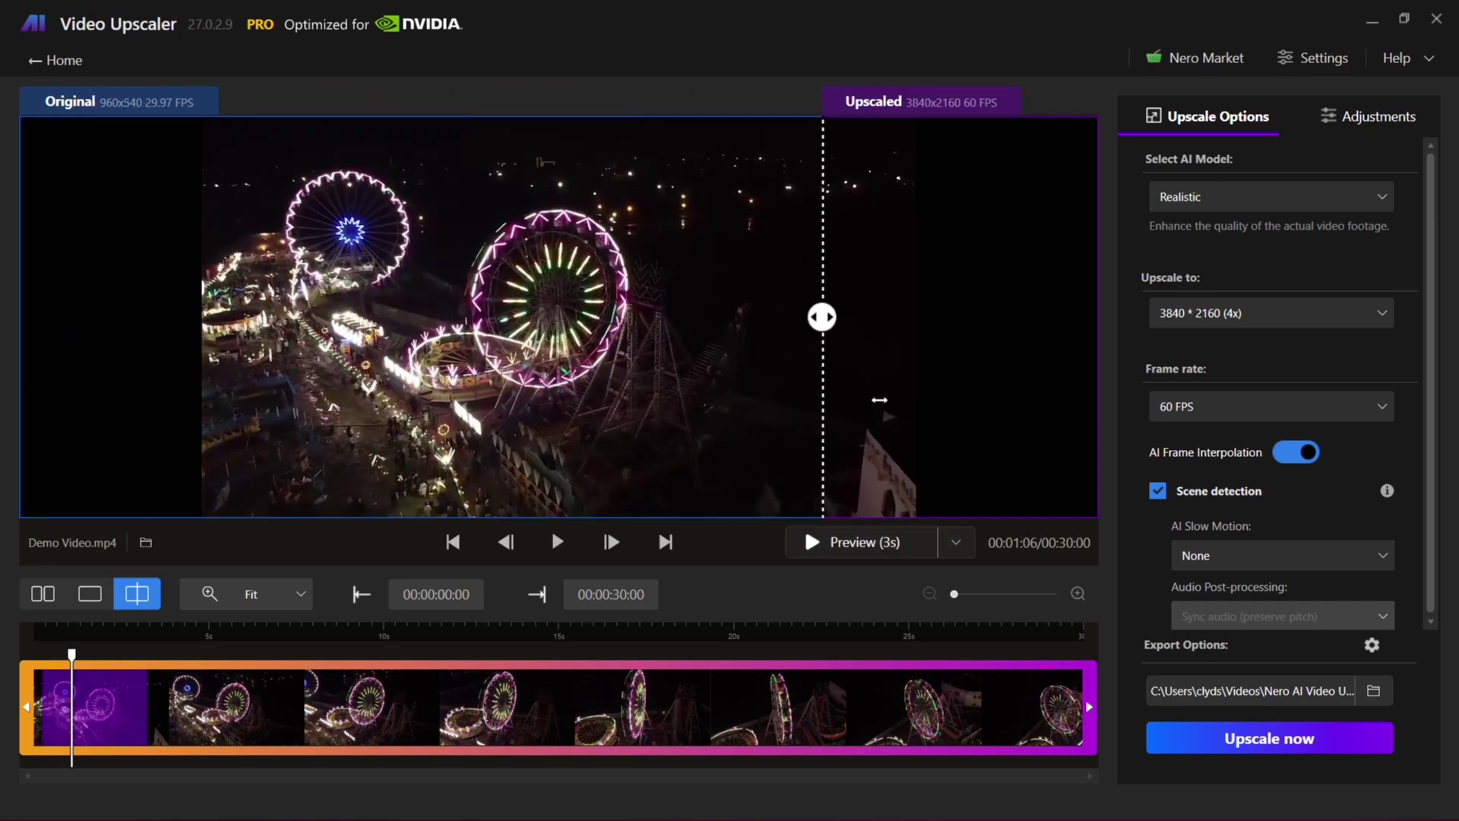
drag(934, 418, 681, 422)
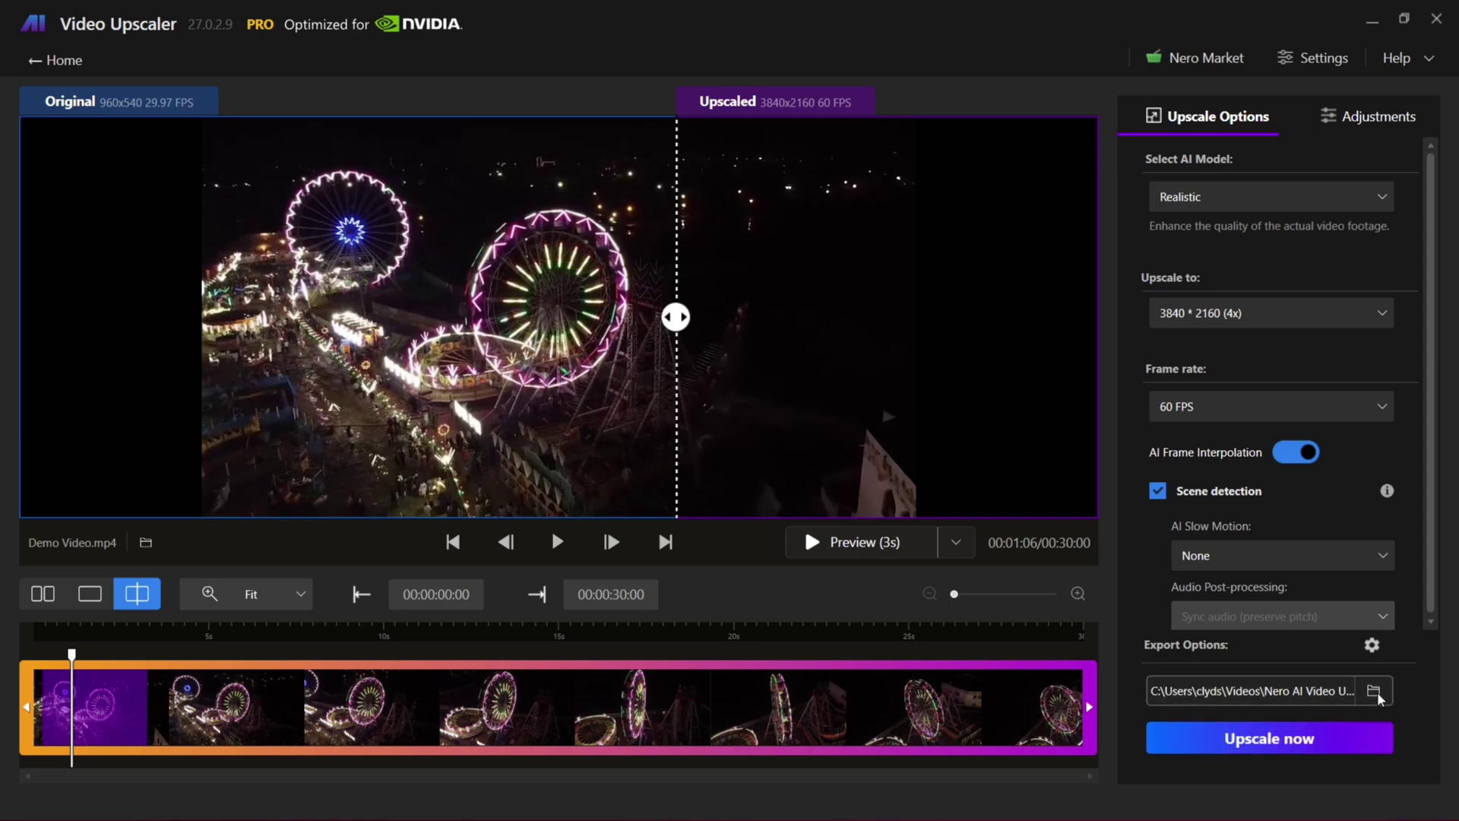
Set the output folder to D:\Videos and keep slow motion off.
click(1375, 692)
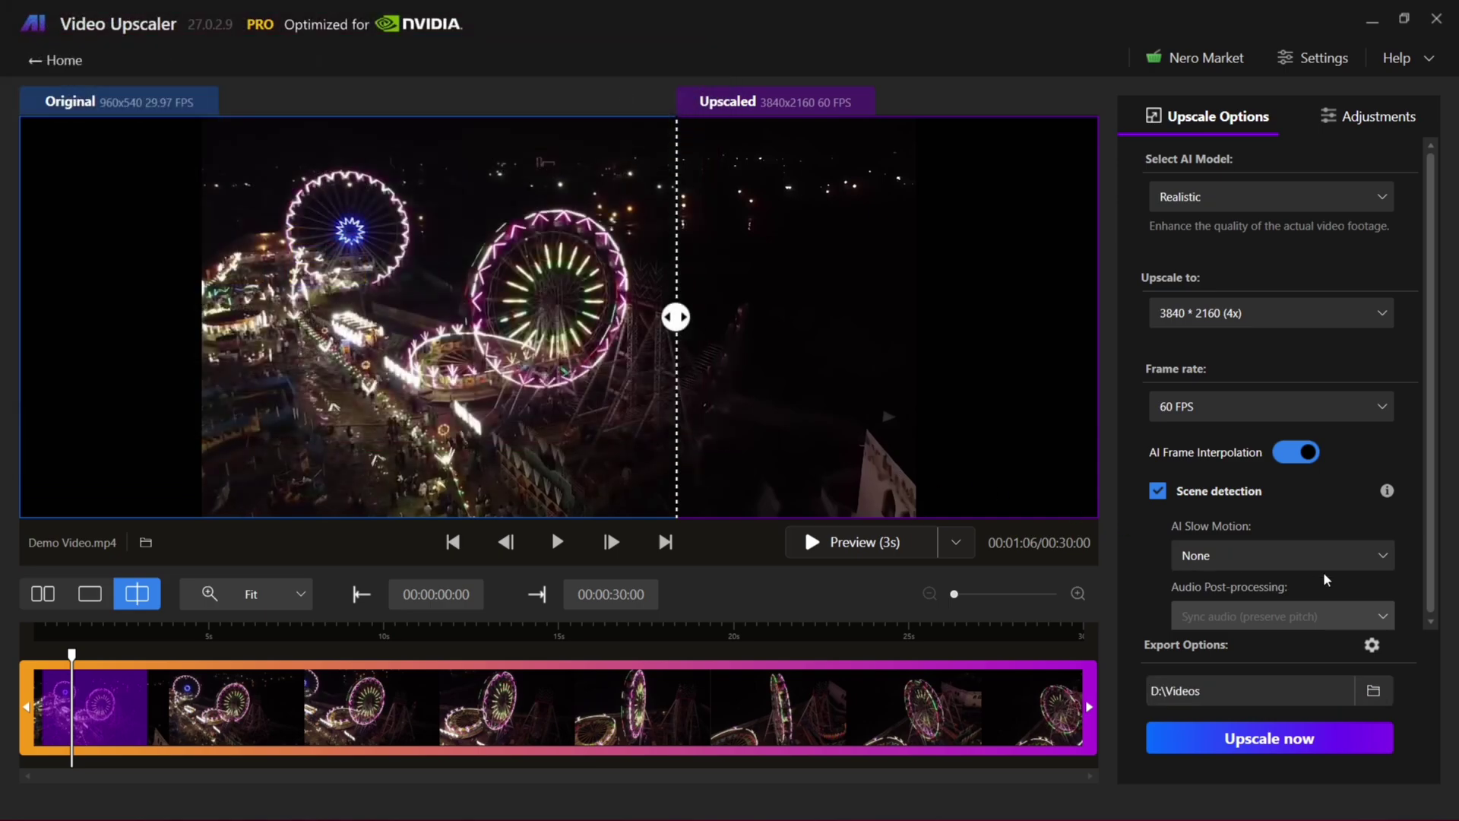
click(1239, 556)
click(1238, 555)
Review the export encoding settings, keeping Medium bitrate and the laptop GPU encoder.
click(1373, 645)
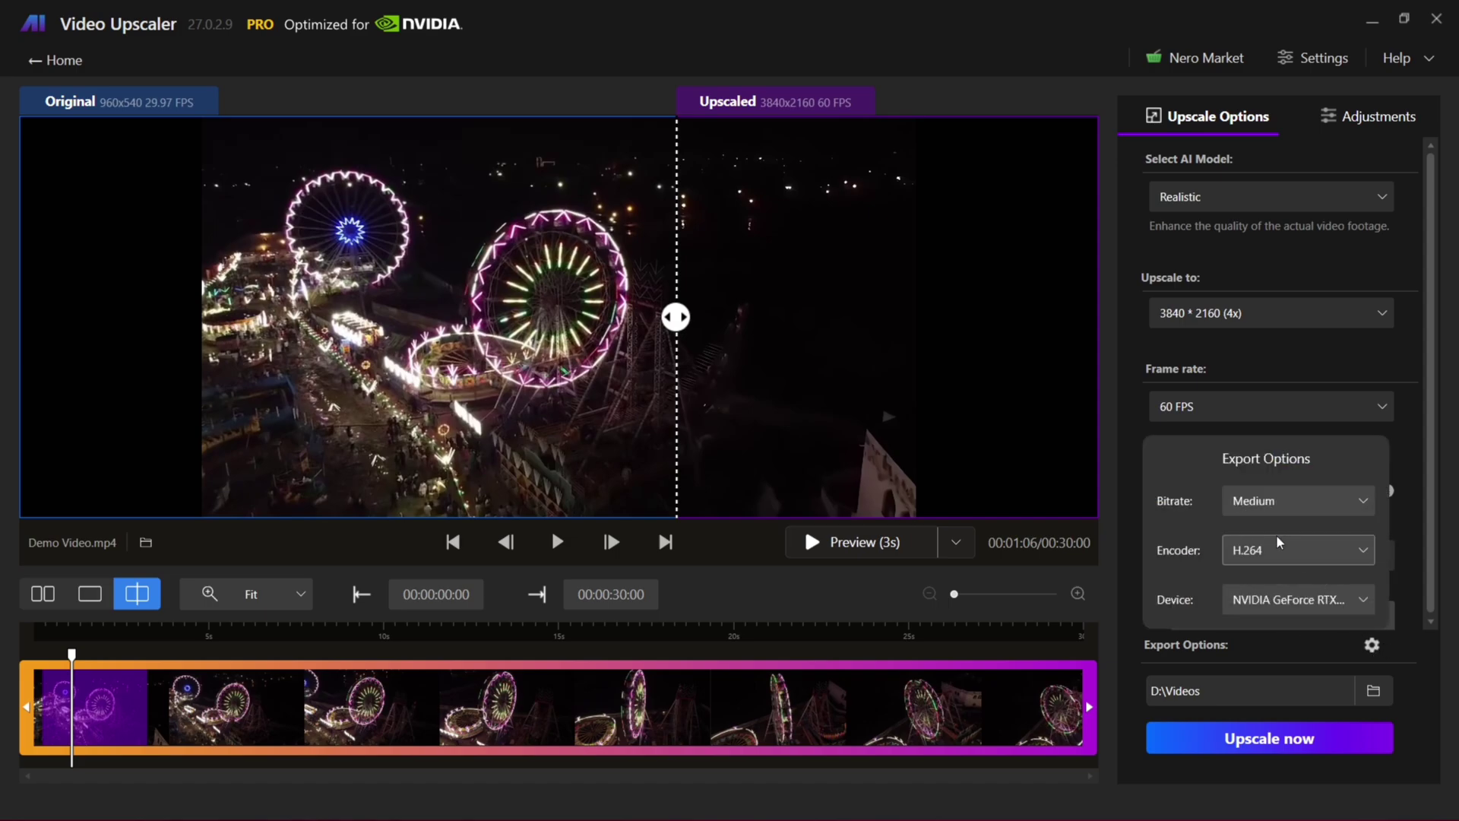
click(1286, 502)
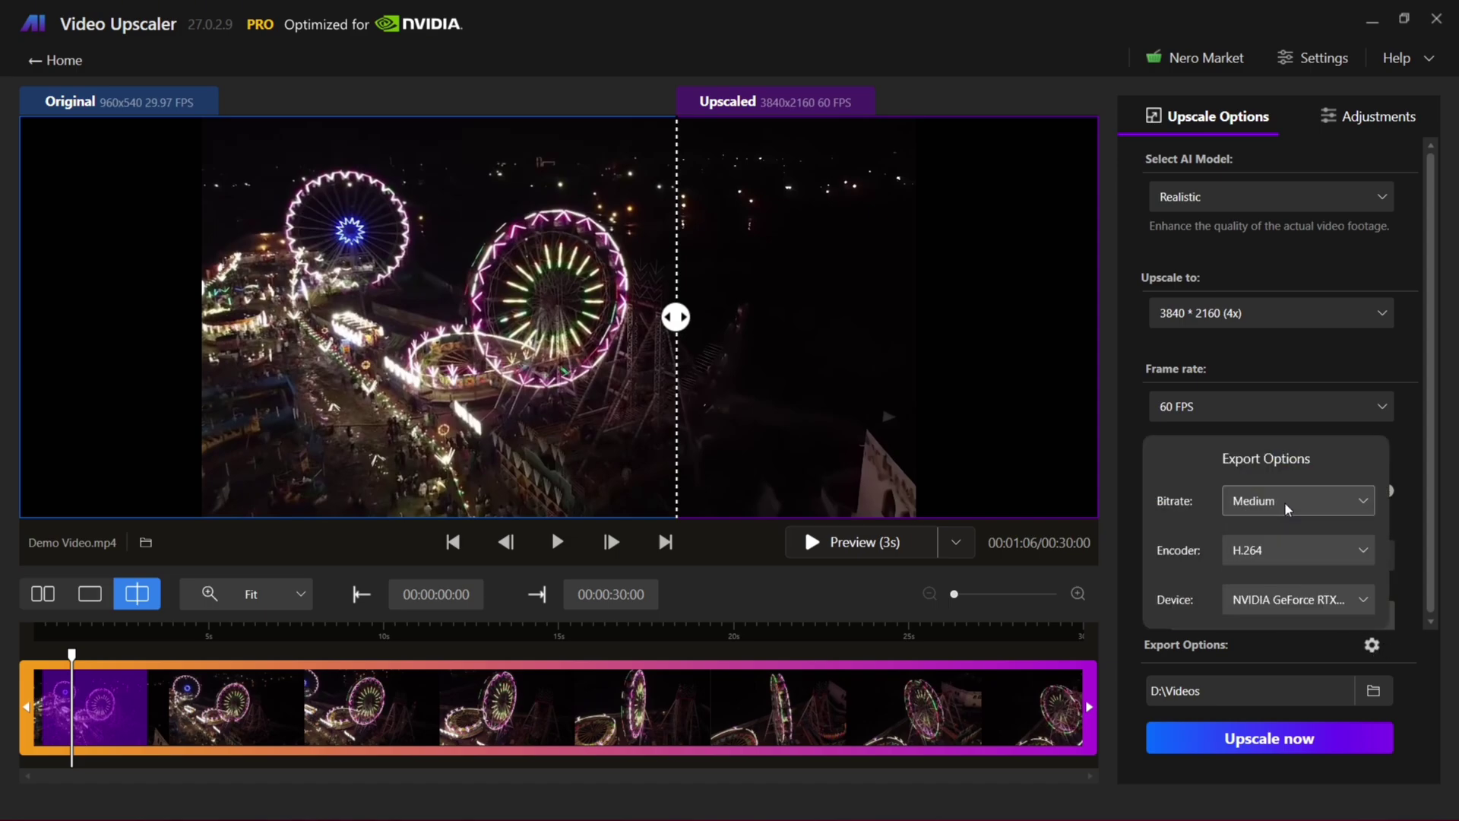
click(1275, 601)
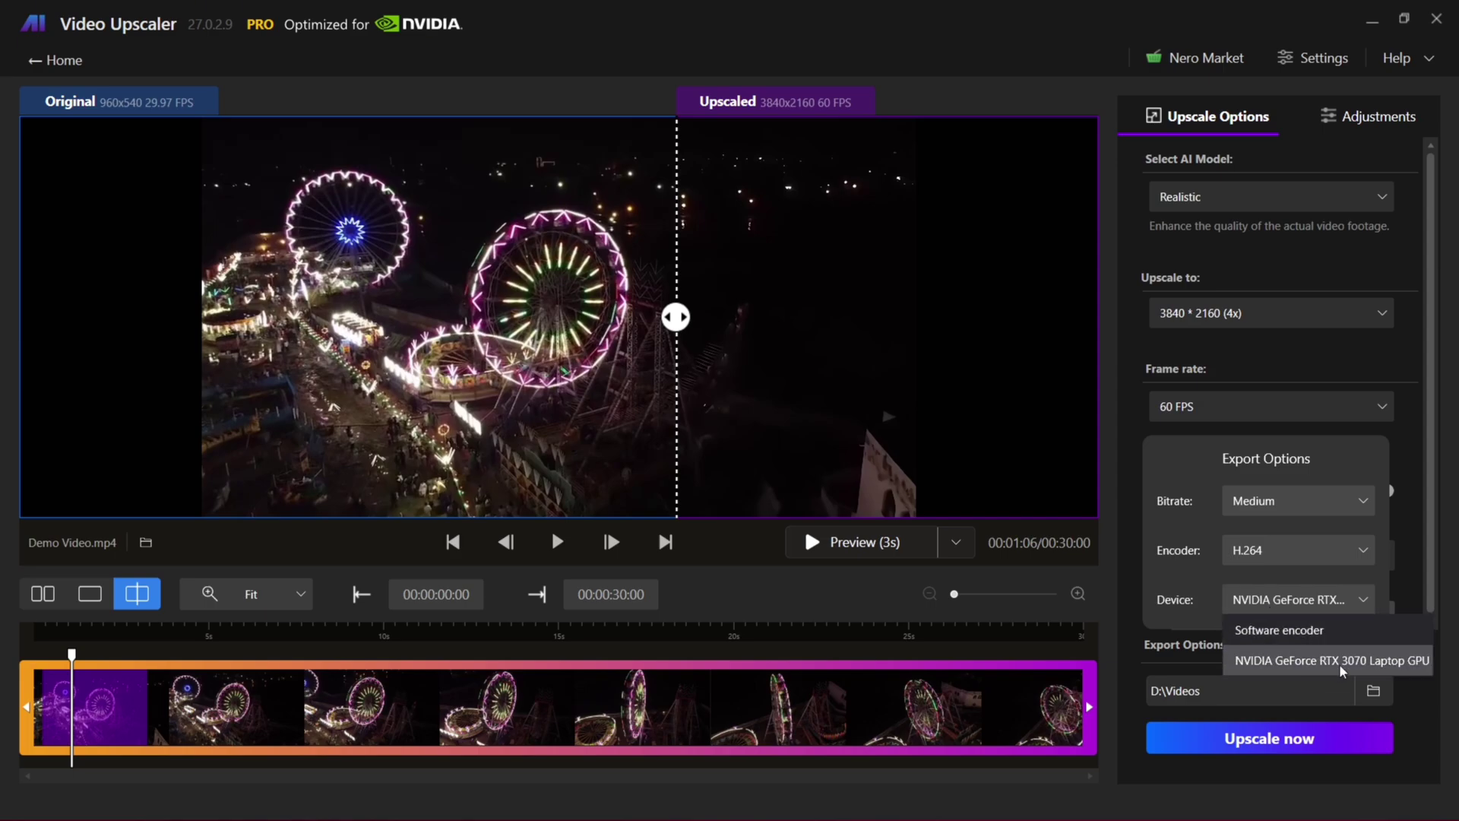
click(1307, 601)
click(1173, 663)
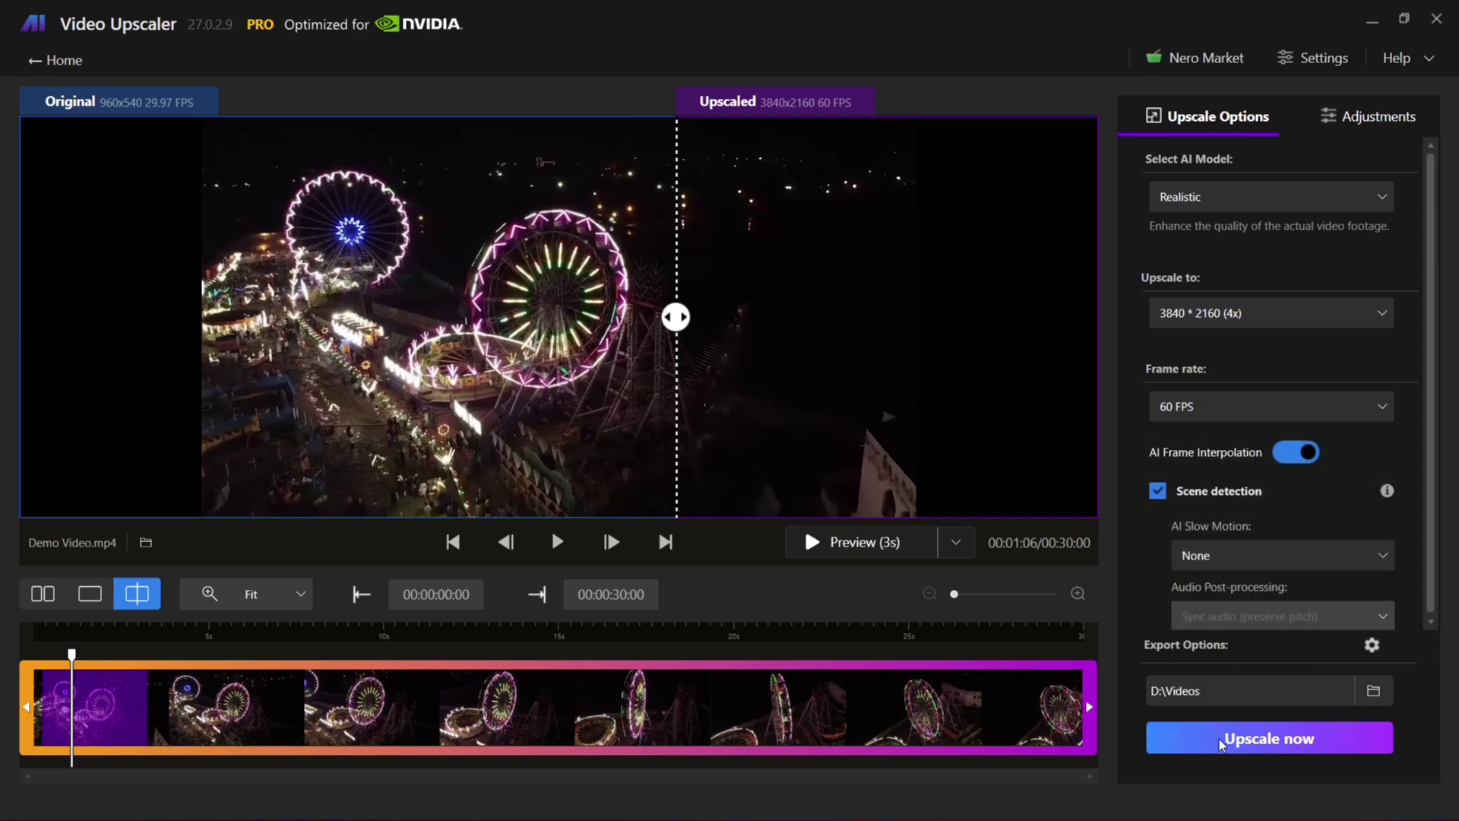
Export the demo as a 3840×2160 60 FPS job and play the finished file.
click(1222, 742)
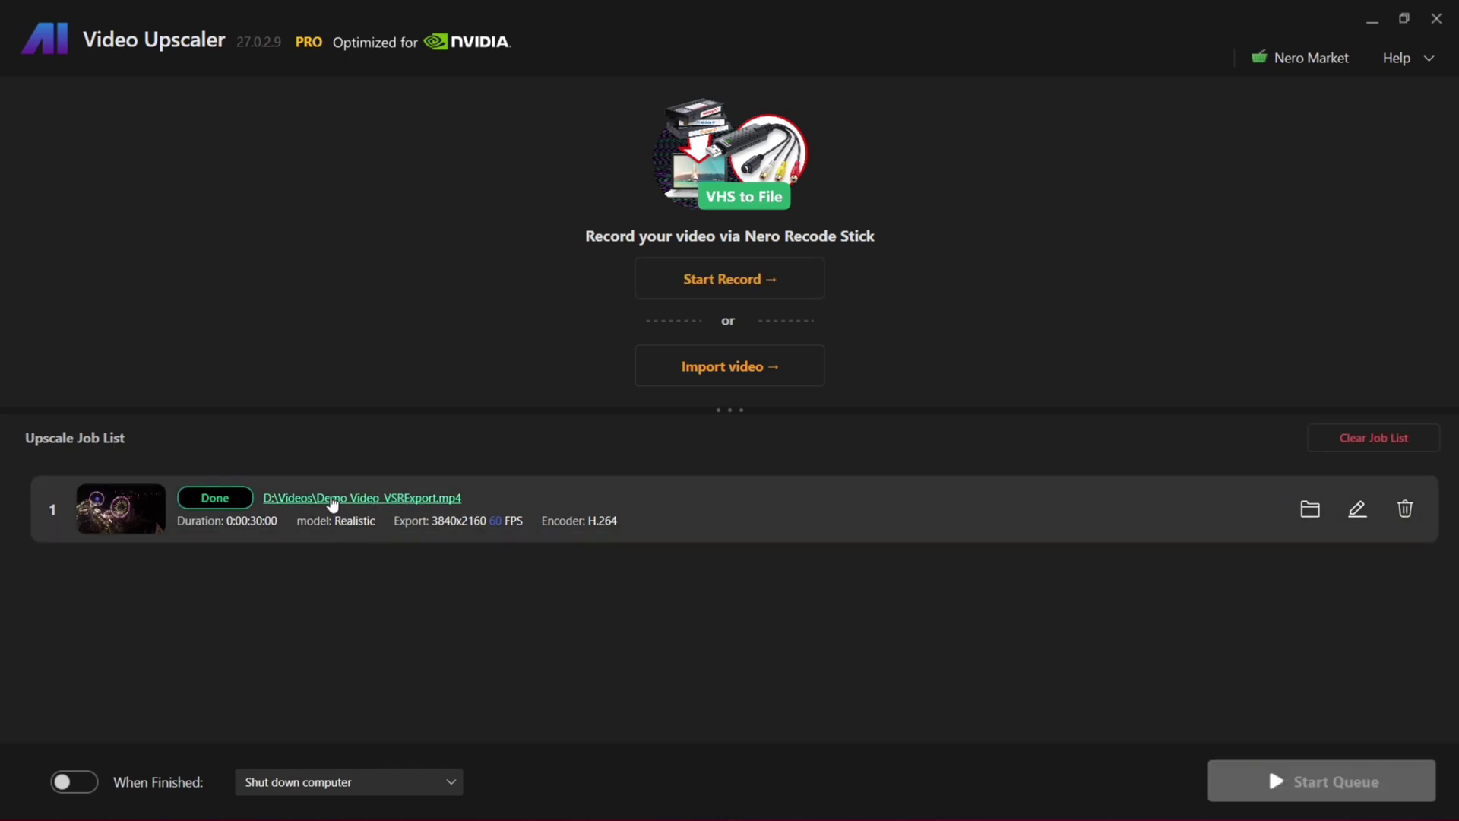
click(356, 502)
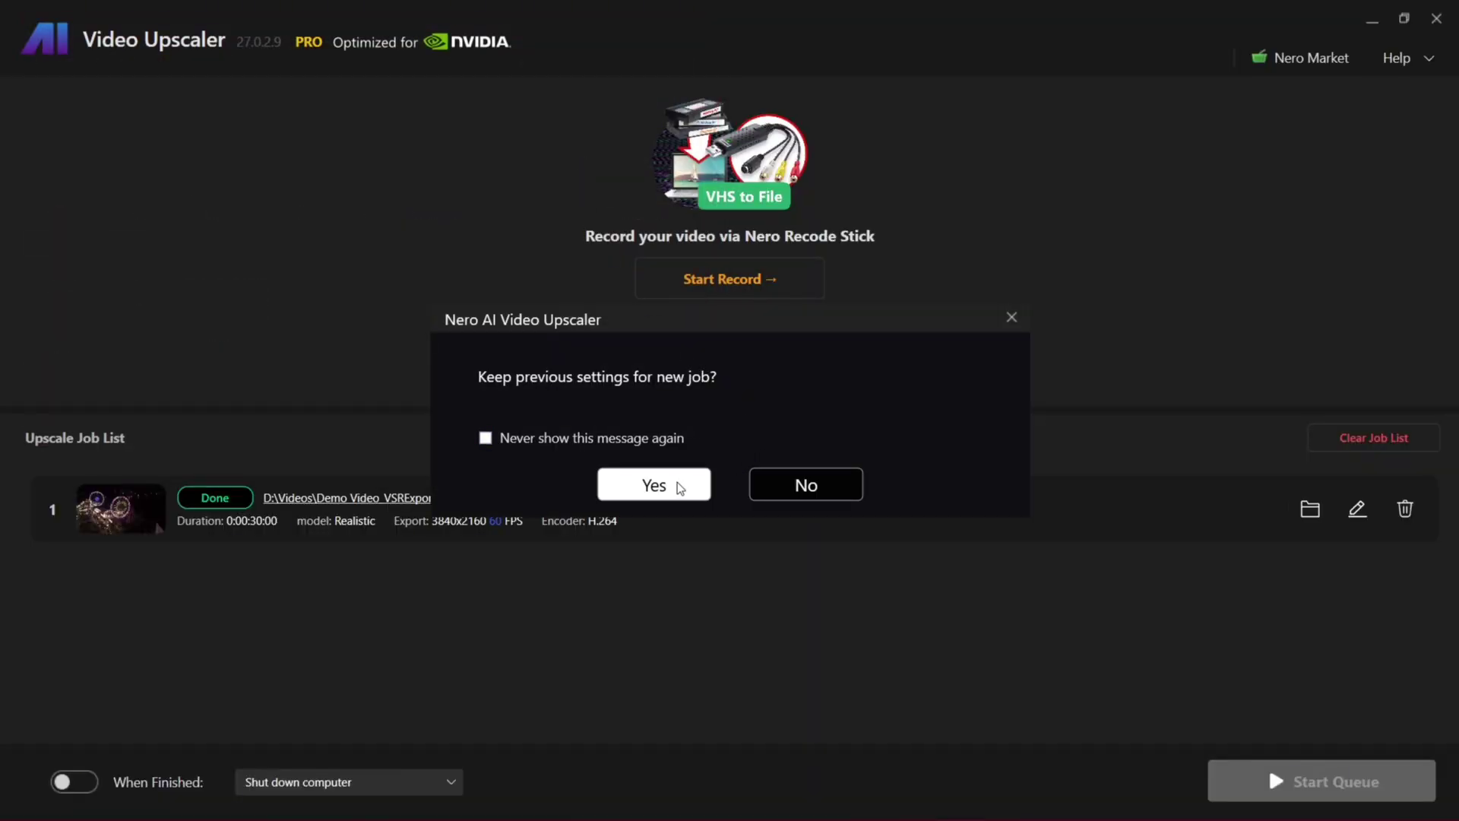
Keep previous settings for the new clip, choose 2160 * 3840 output, and render a preview.
click(678, 487)
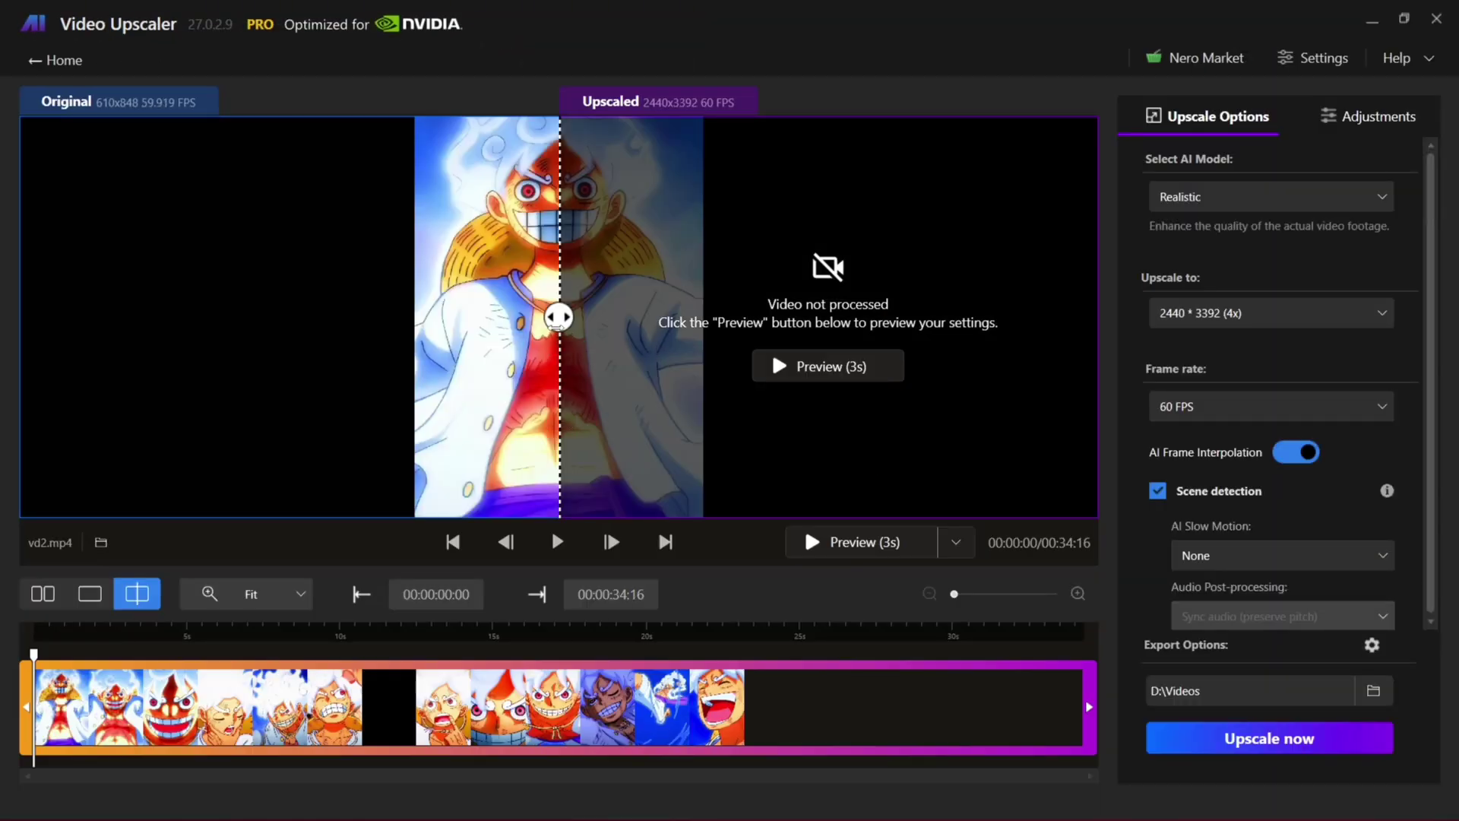
mouse_move(598, 317)
mouse_down()
mouse_move(684, 318)
mouse_move(521, 317)
mouse_move(620, 317)
mouse_move(567, 317)
mouse_up()
click(1382, 308)
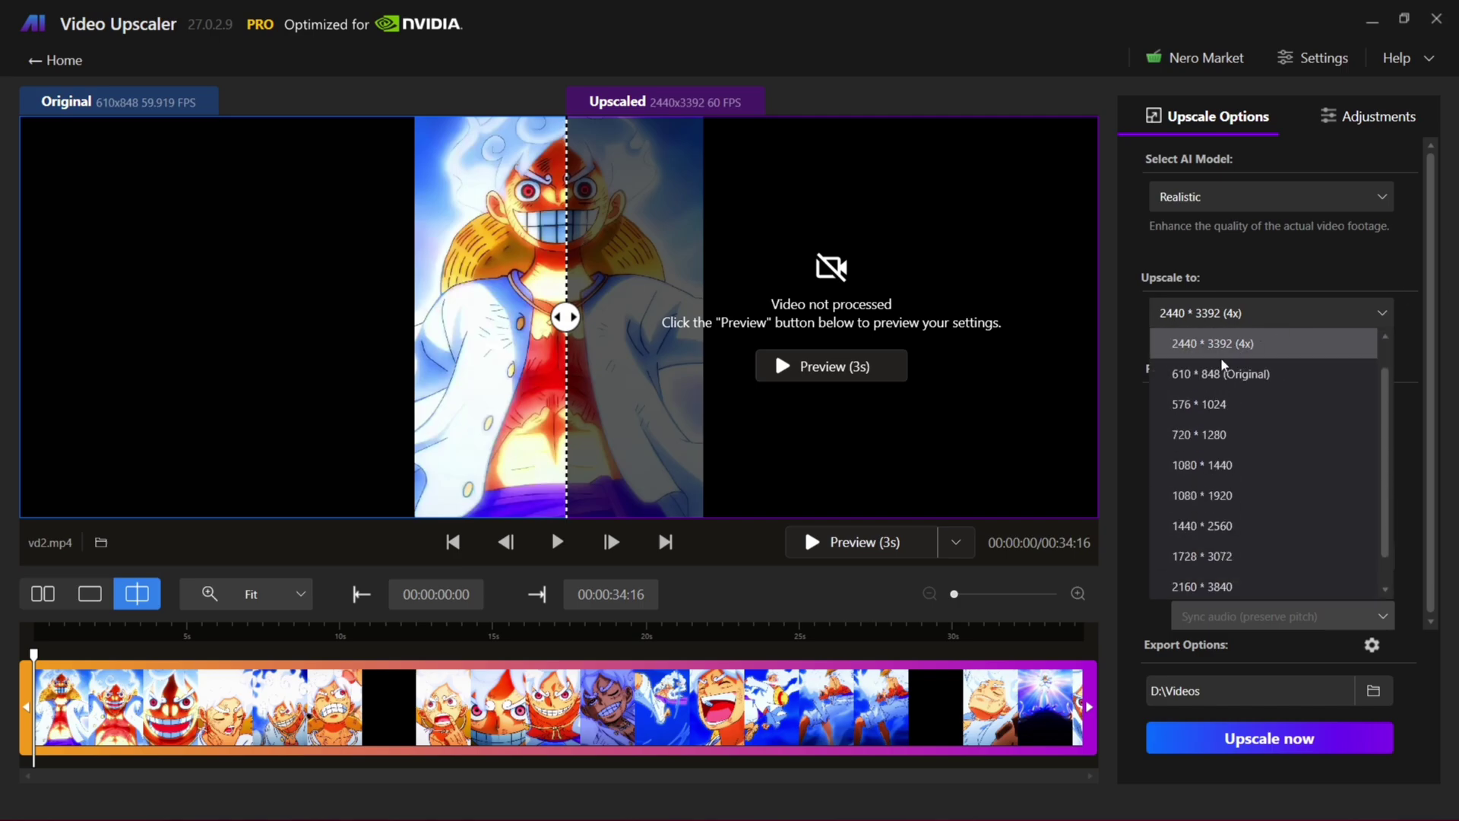
scroll(1233, 525, down, 1)
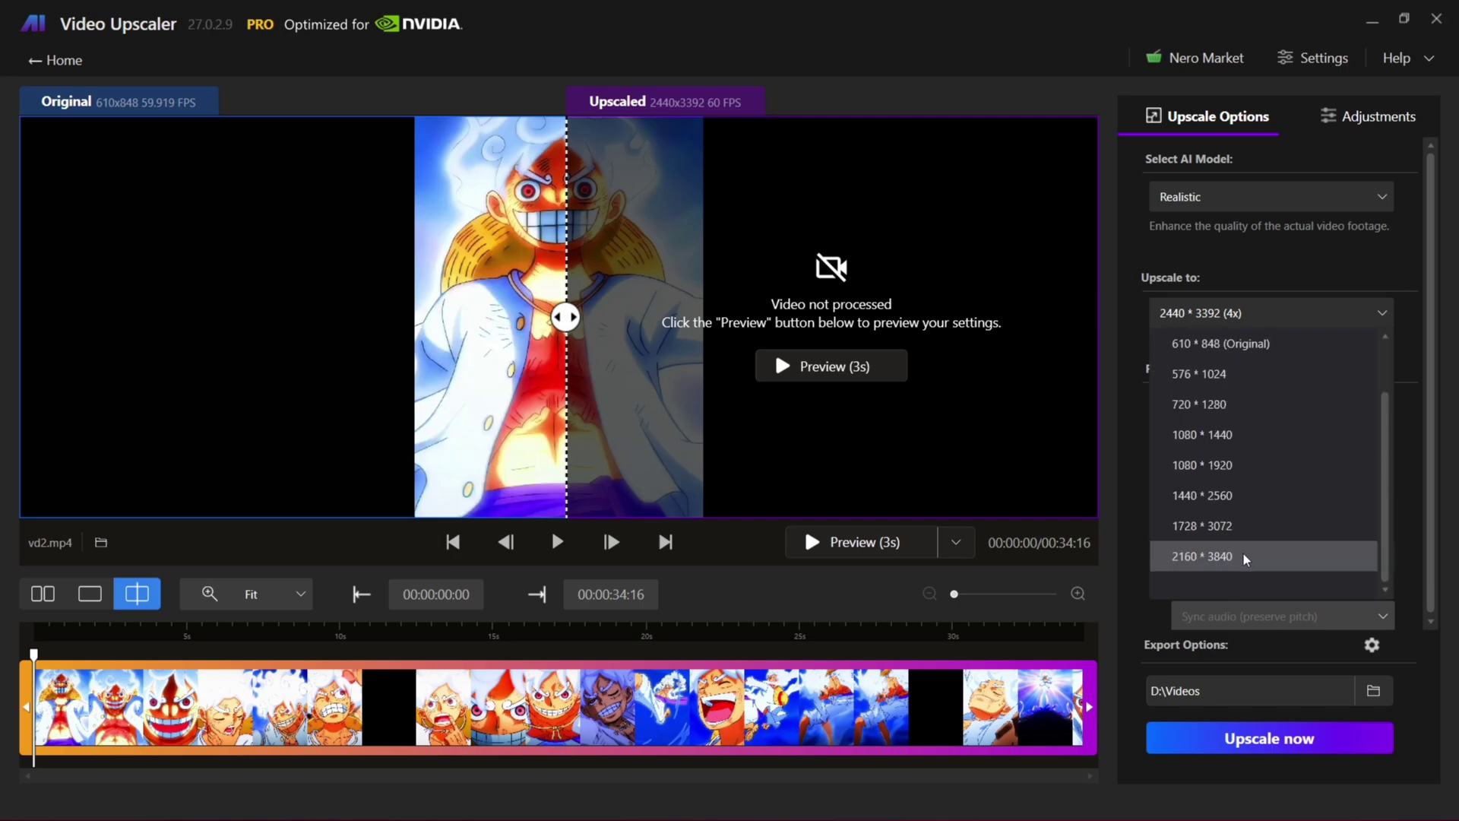
click(1244, 558)
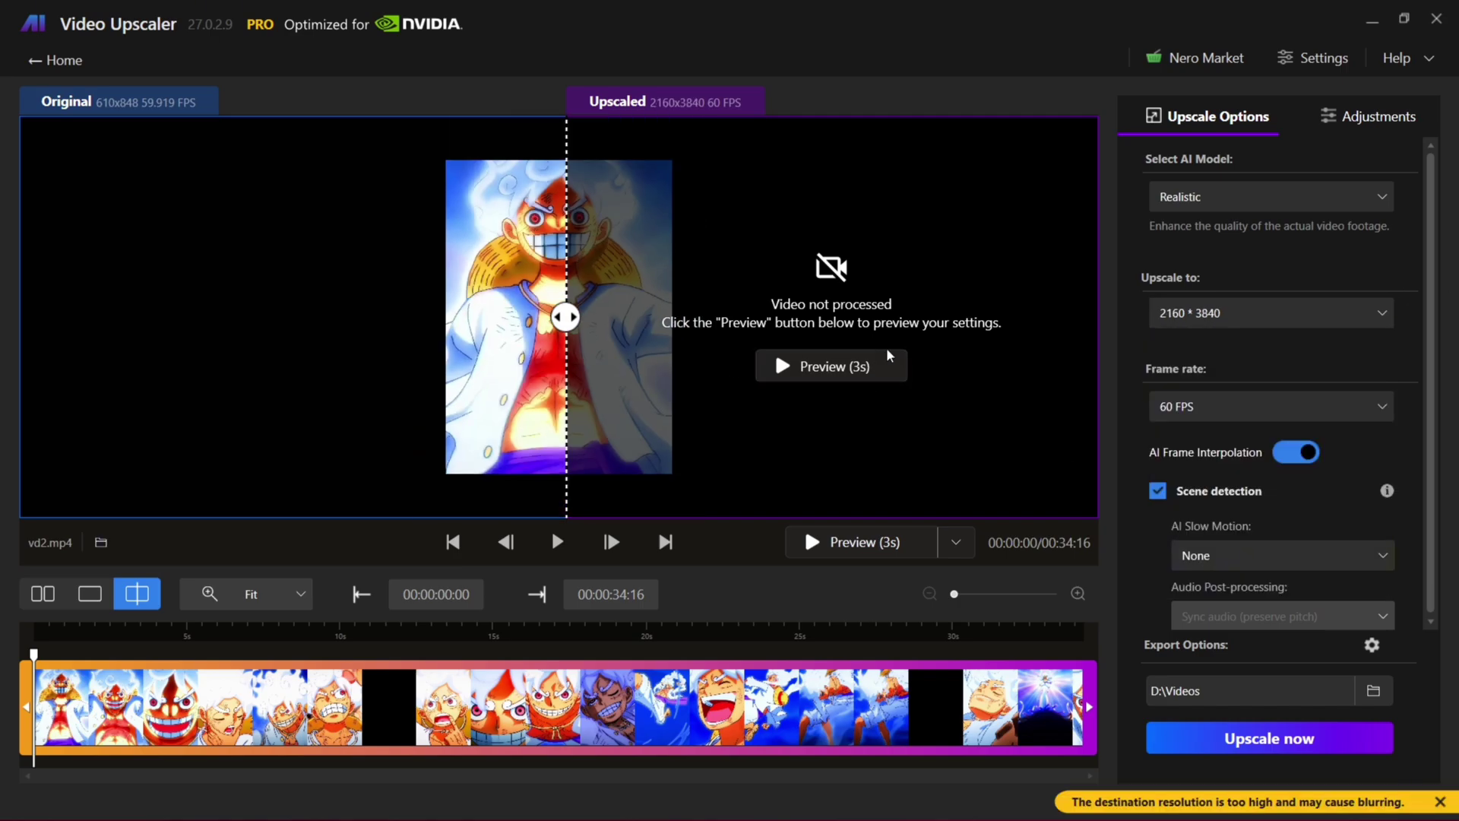
click(798, 366)
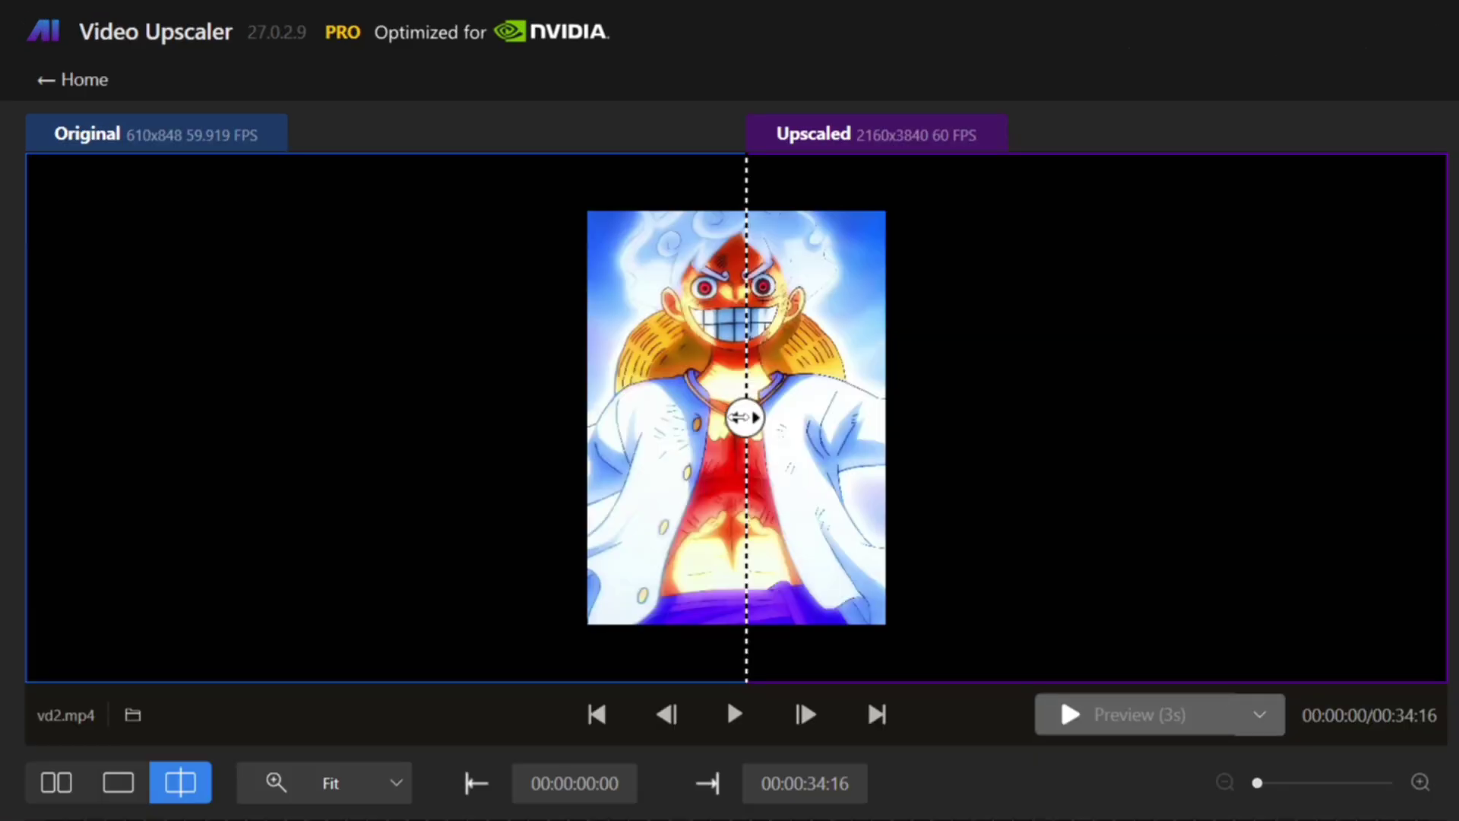
mouse_move(745, 420)
mouse_down()
mouse_move(768, 420)
mouse_move(630, 420)
mouse_move(731, 419)
mouse_up()
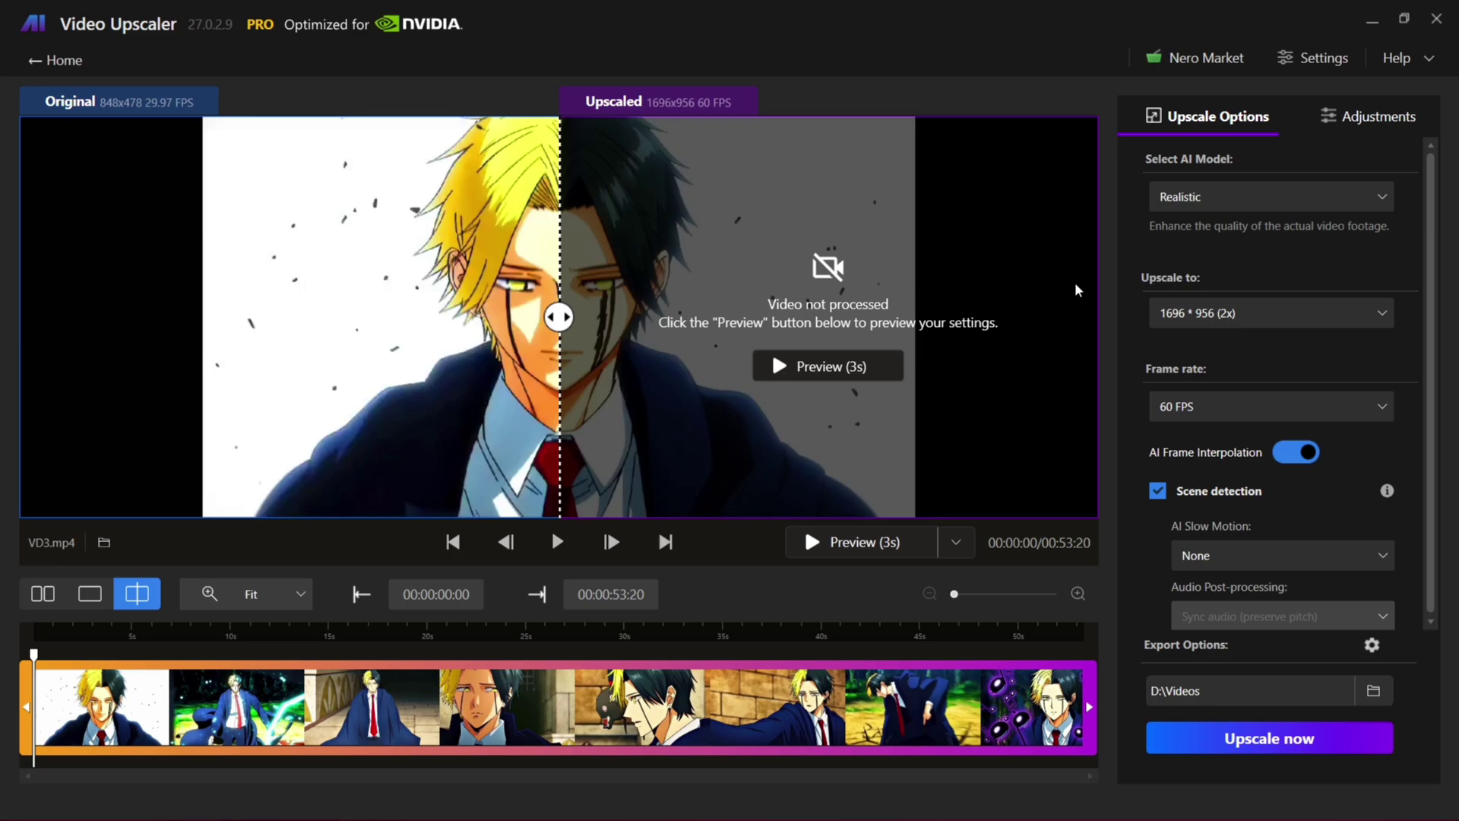
Set the output to 3840 * 2160 and switch the AI model to Animation.
click(1190, 319)
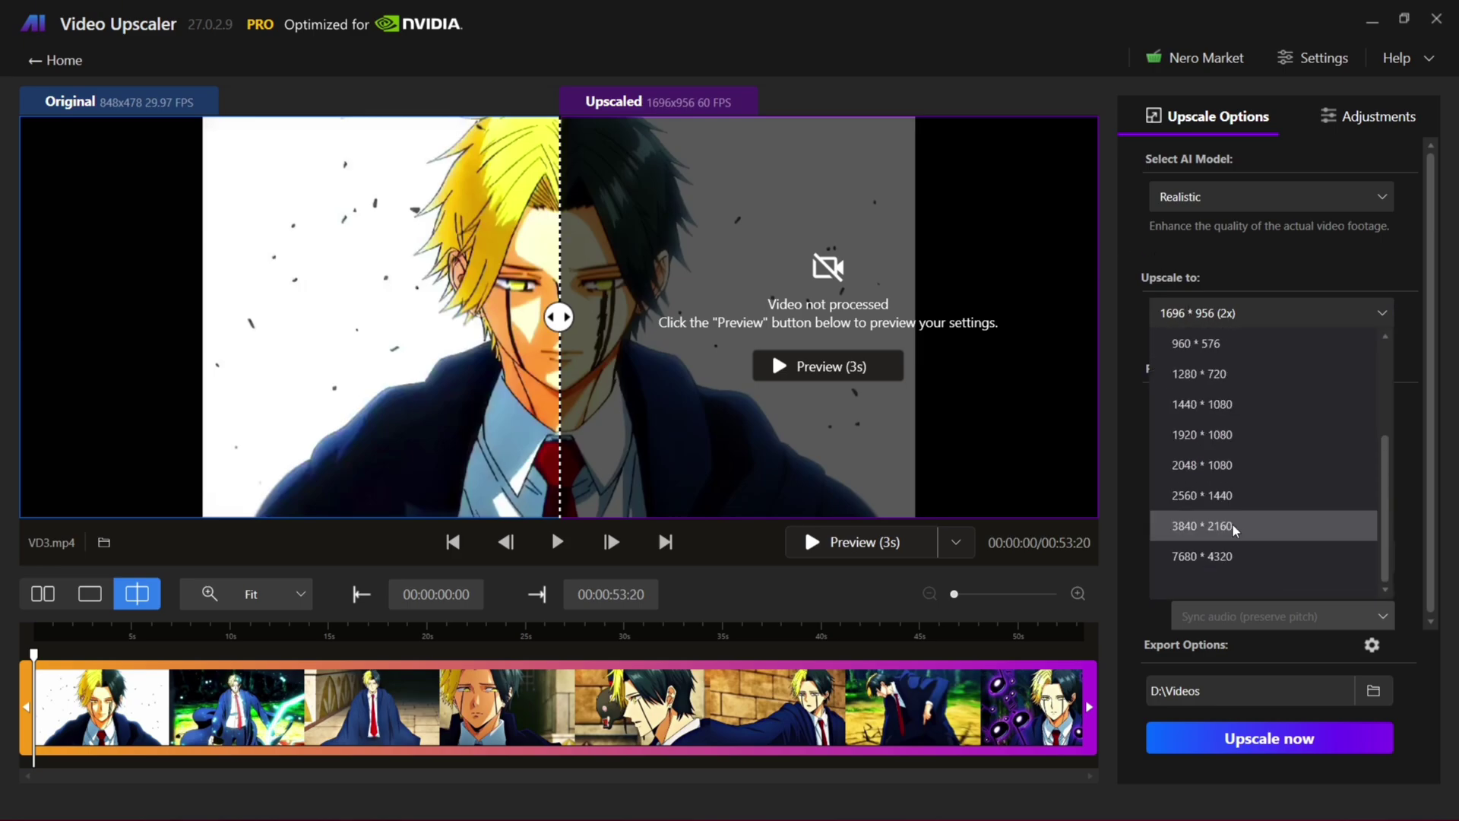
click(1233, 526)
click(1220, 199)
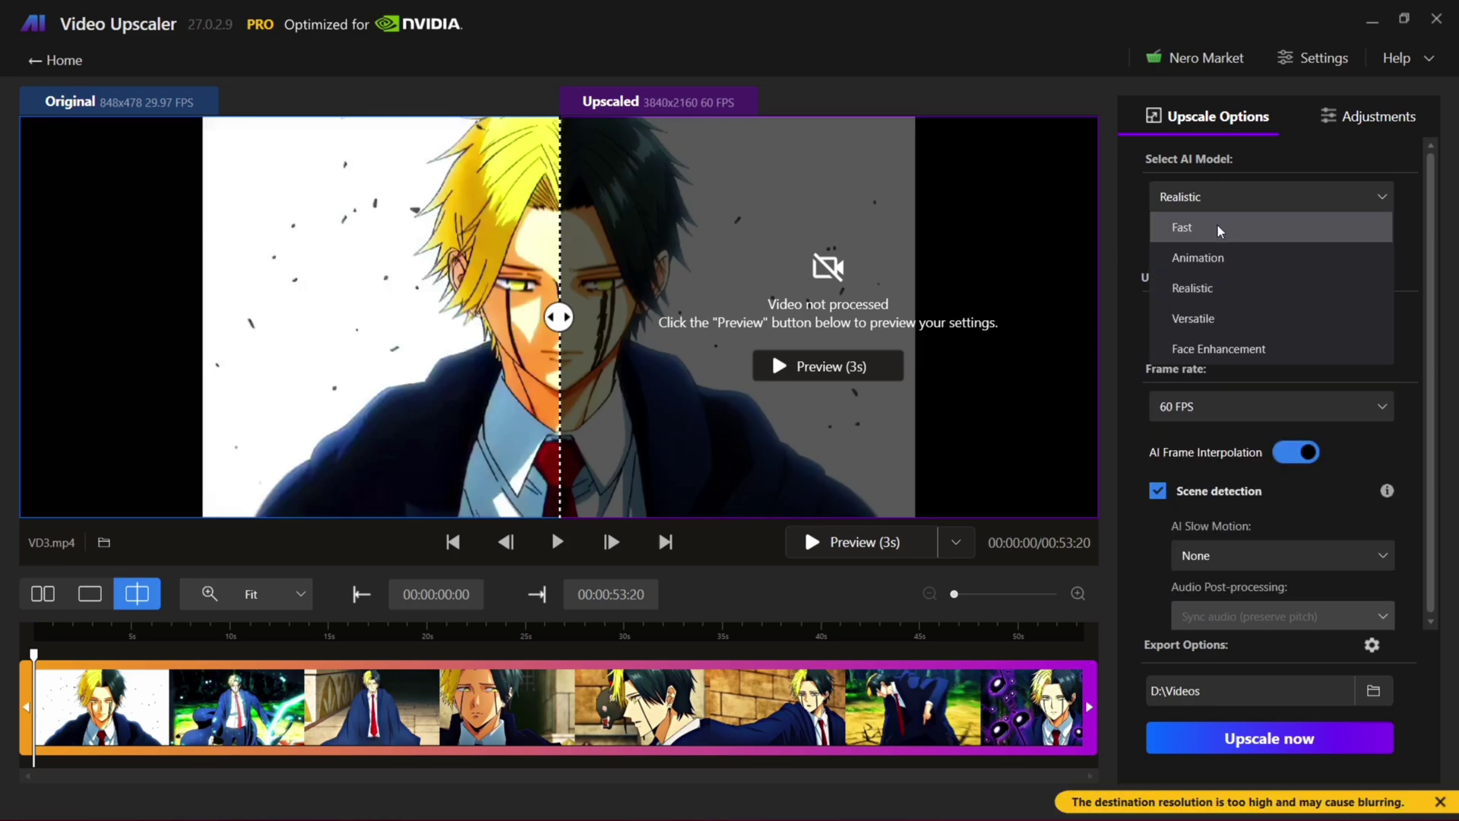
click(1222, 272)
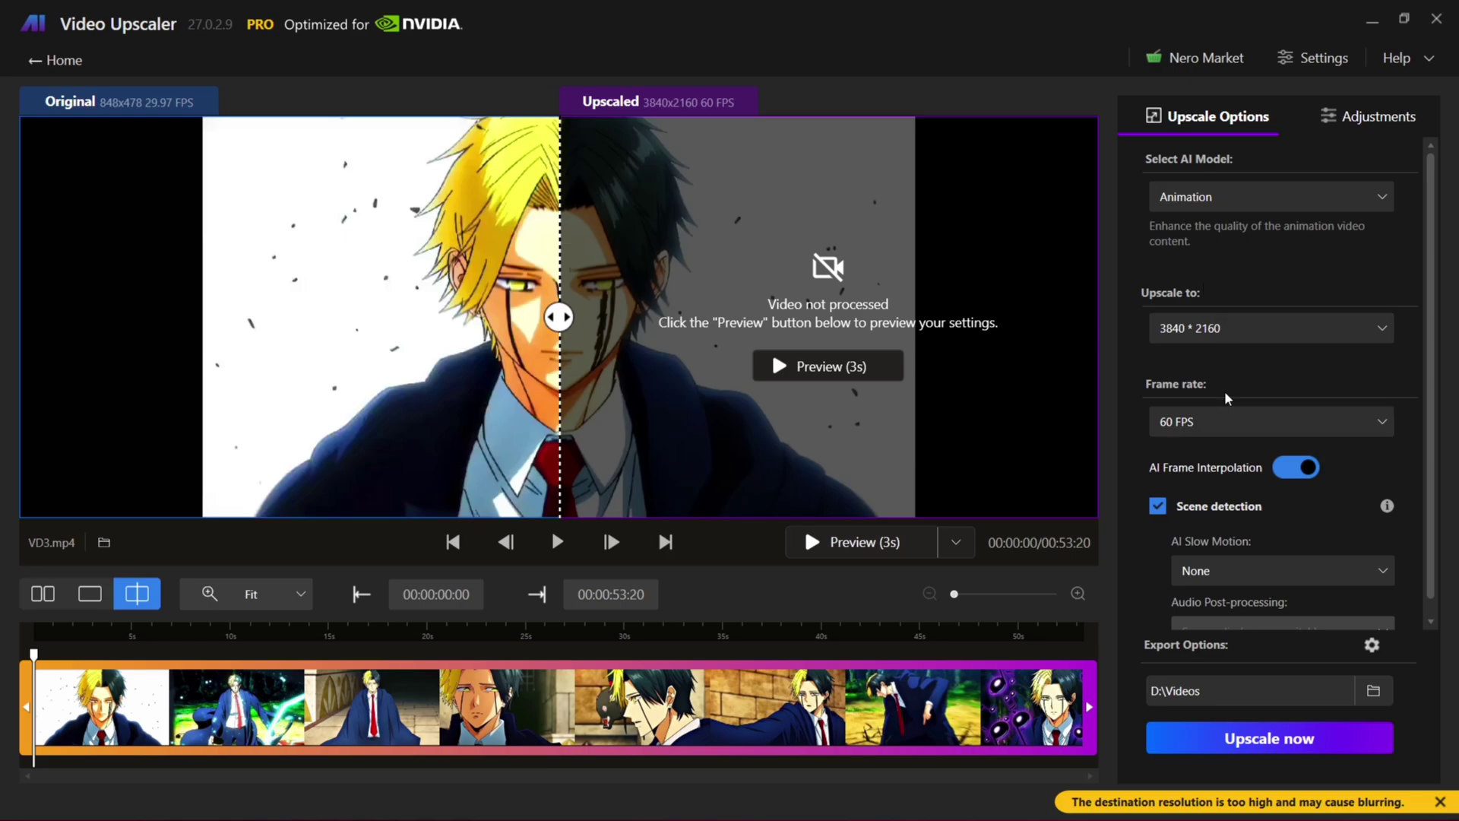
scroll(1227, 398, down, 1)
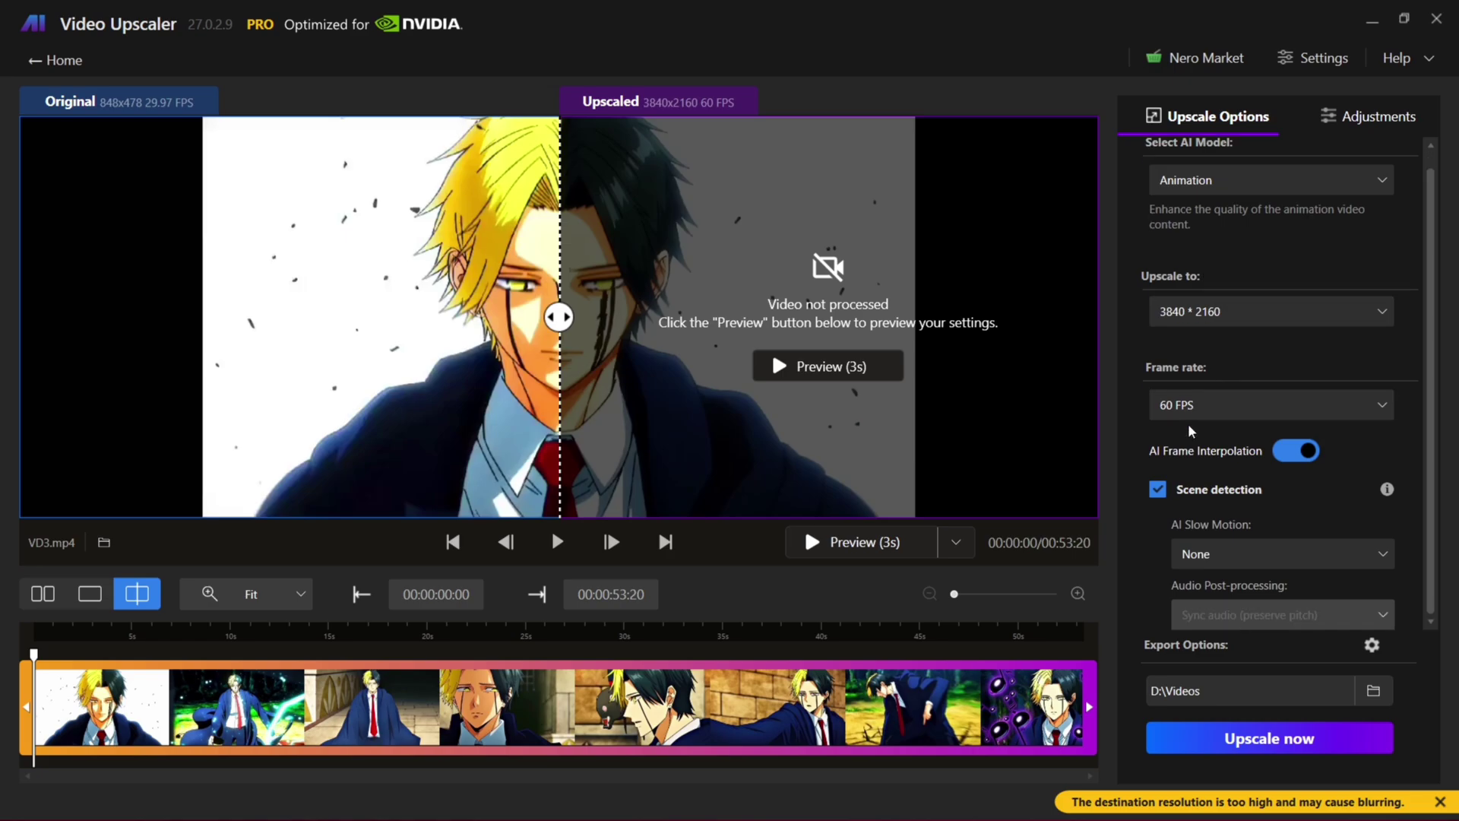
Preview and play the clip comparing both halves, then start upscaling VD3.mp4.
click(821, 367)
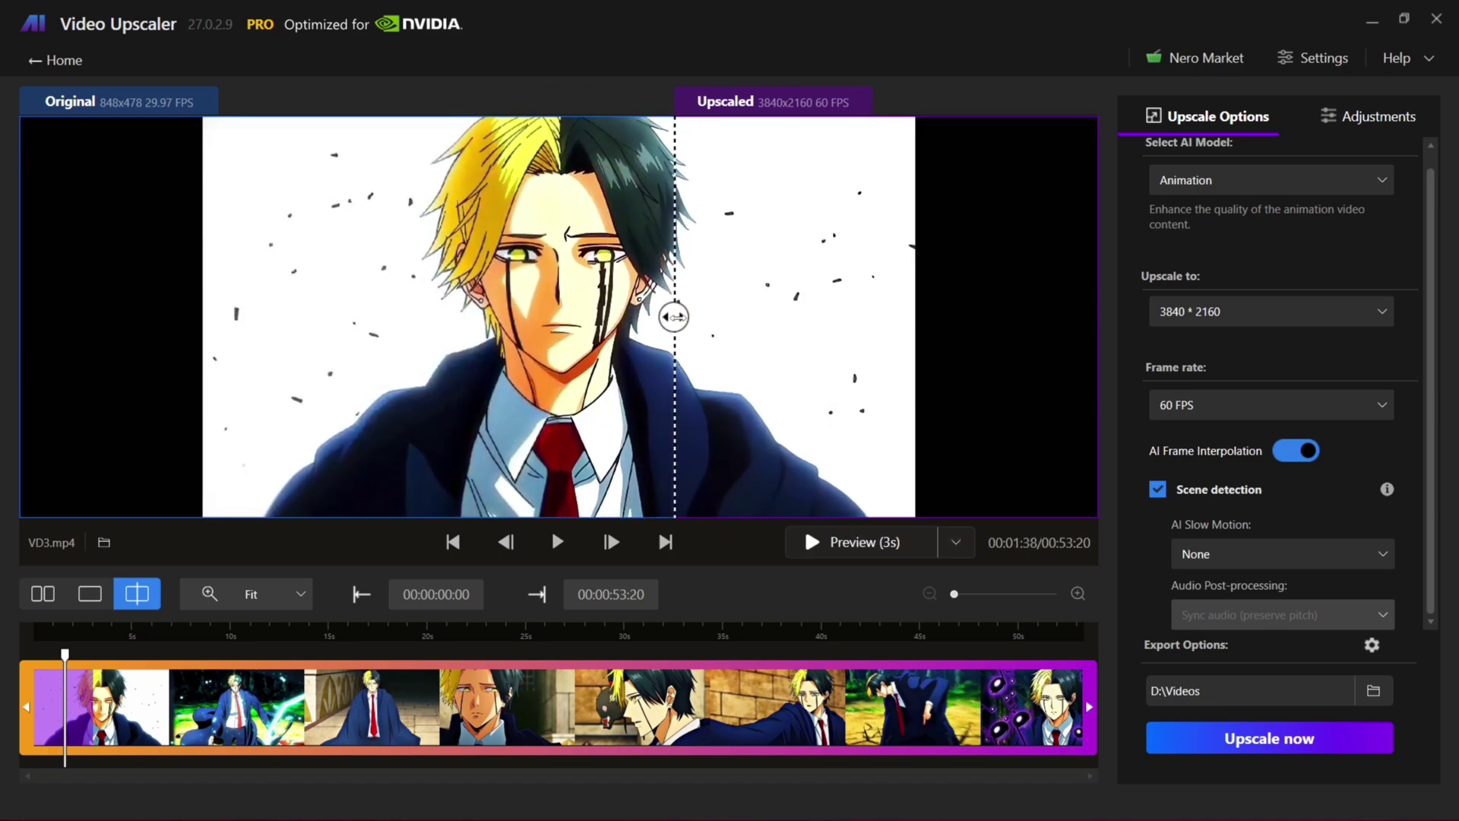
mouse_move(558, 317)
mouse_down()
mouse_move(578, 318)
mouse_move(527, 318)
mouse_up()
click(556, 542)
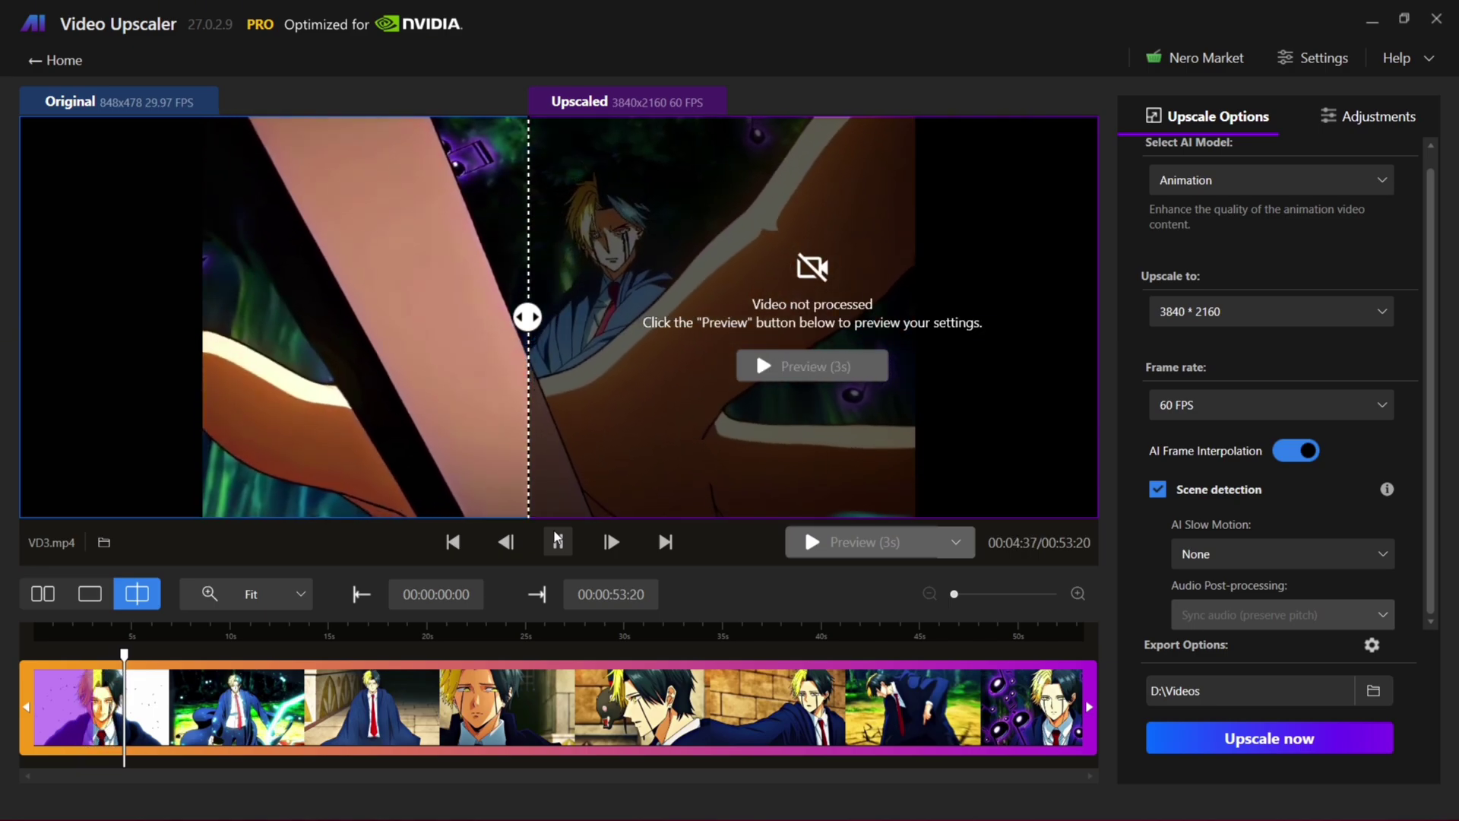
drag(527, 318, 566, 317)
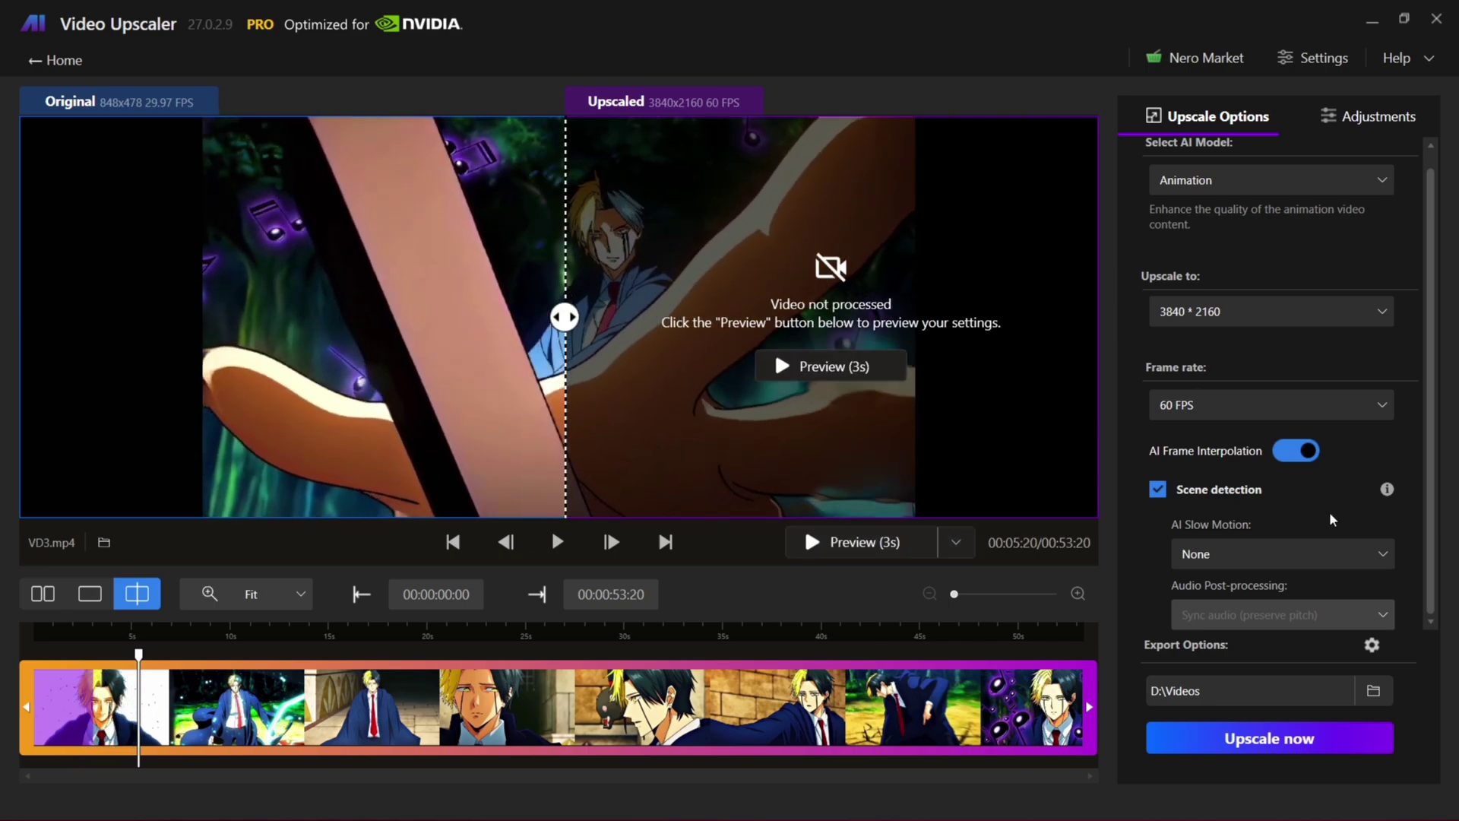
click(1269, 739)
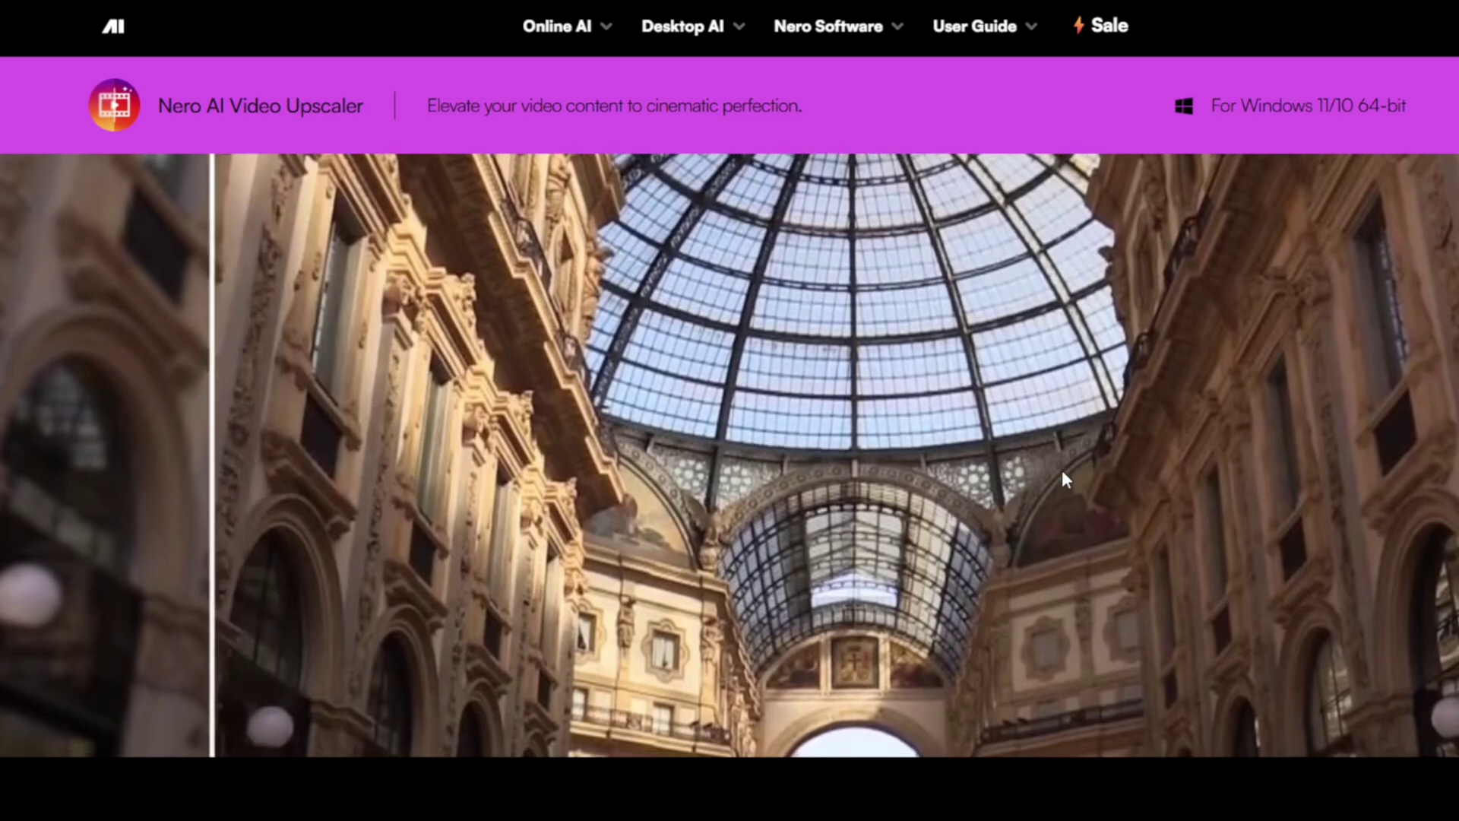
scroll(802, 385, down, 3)
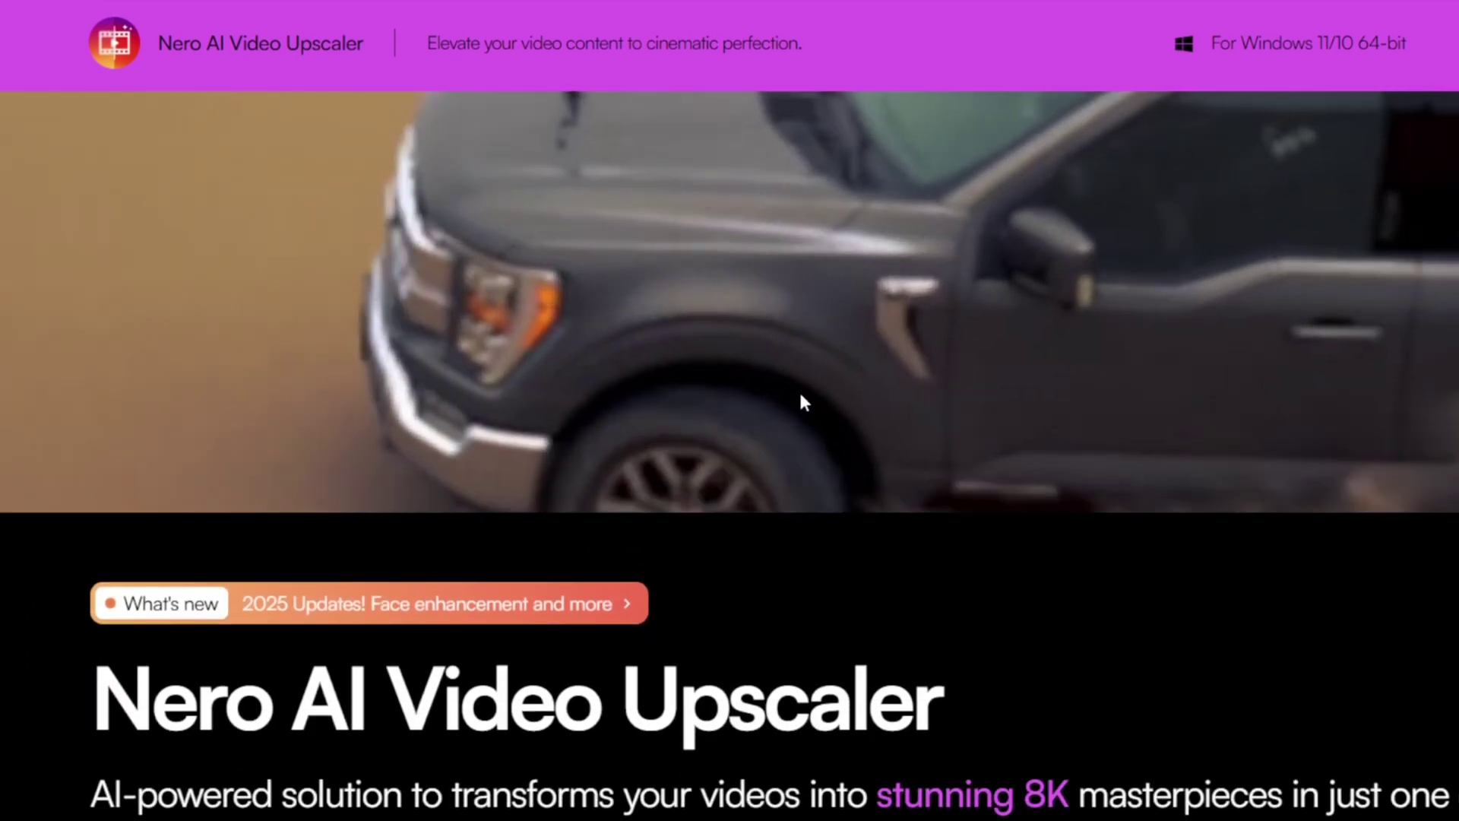
scroll(799, 391, up, 3)
scroll(896, 472, down, 3)
scroll(1052, 480, down, 3)
scroll(1053, 477, down, 2)
scroll(1053, 475, up, 1)
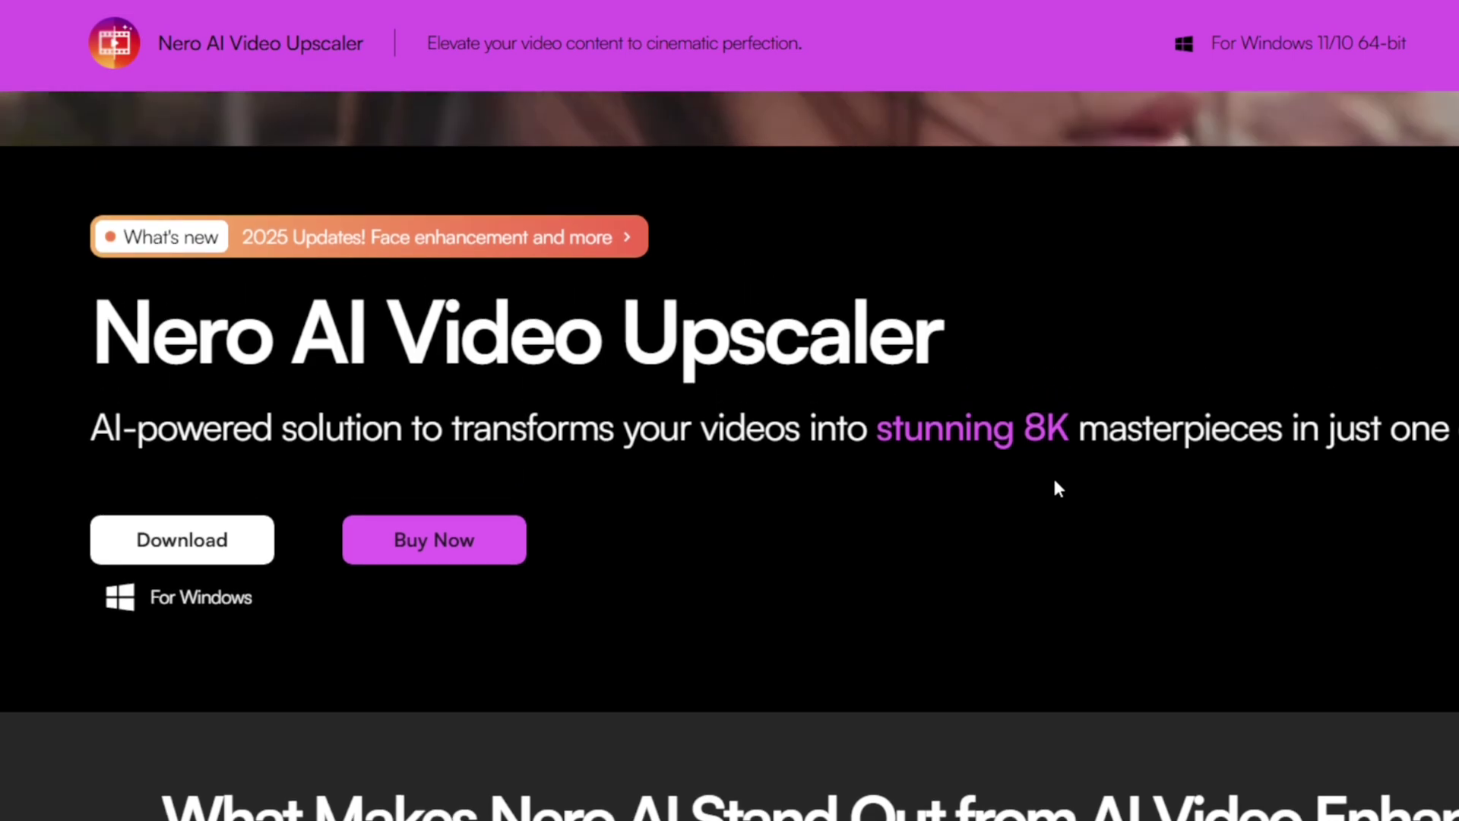
scroll(1155, 491, up, 5)
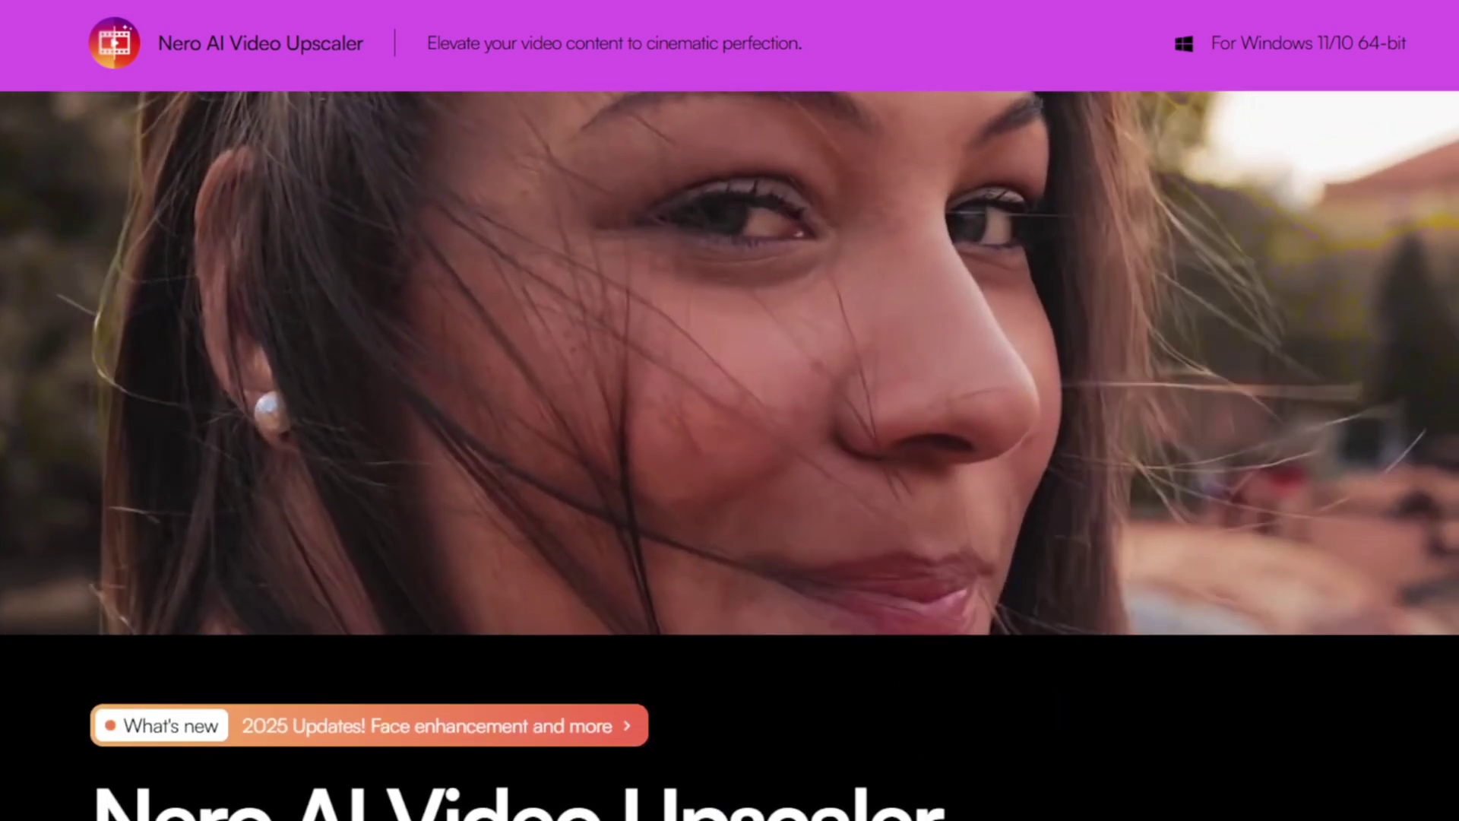